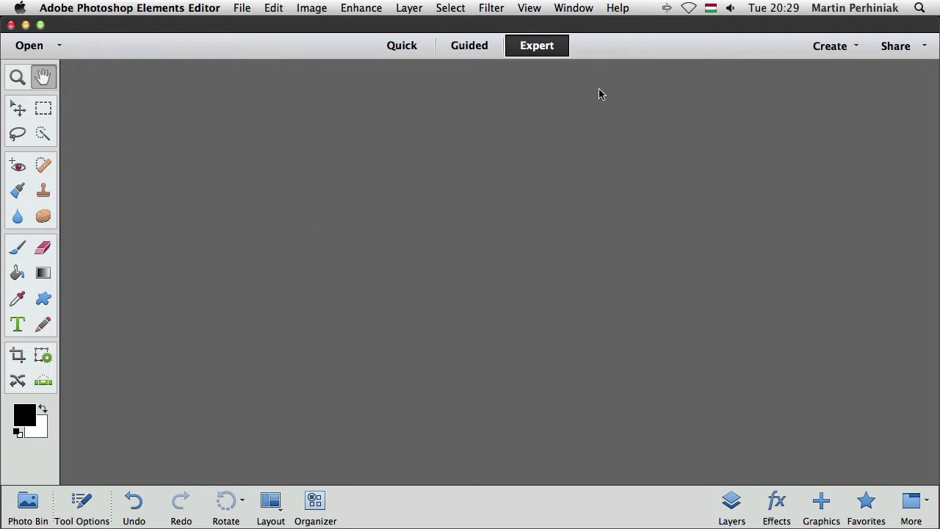
- Open the Create menu to list the project types, including Greeting Card
click(818, 47)
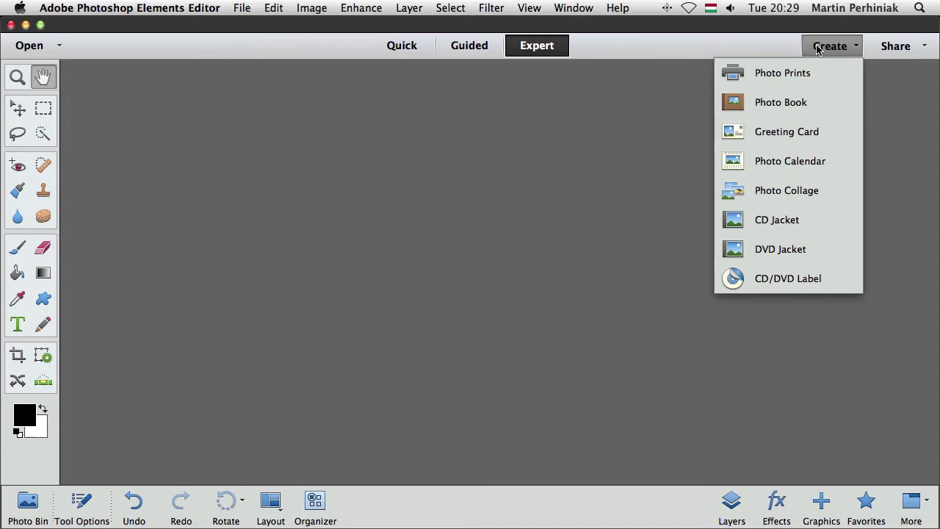
- Start a 7.00 x 5.00 inch flat landscape greeting card with the Painted Memories theme
click(788, 137)
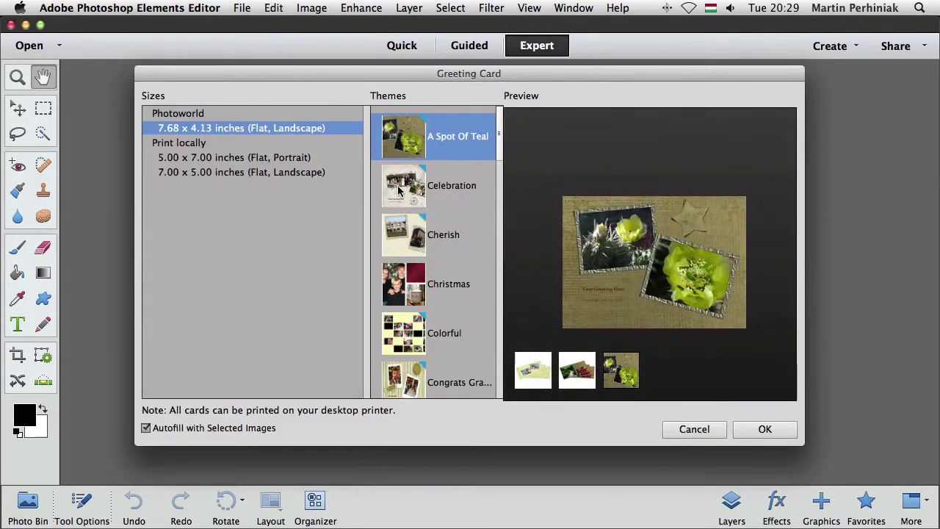
click(189, 158)
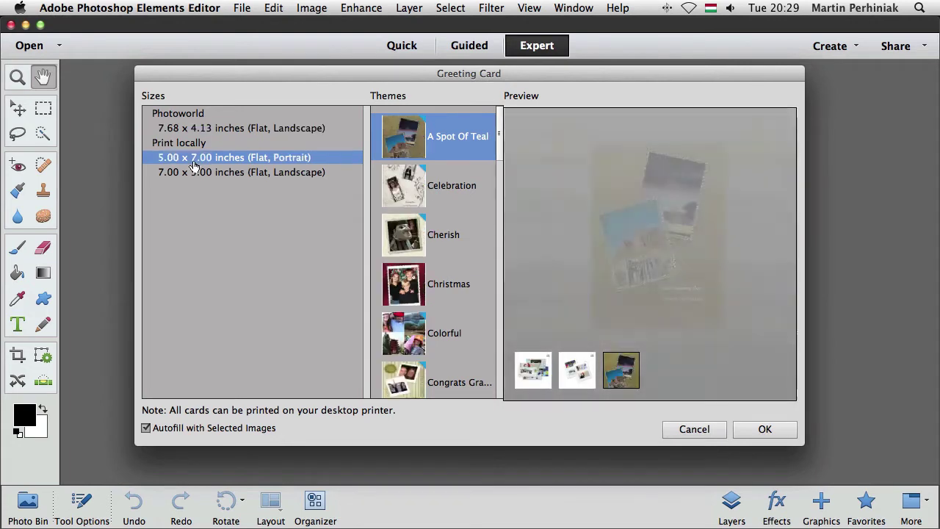
click(204, 173)
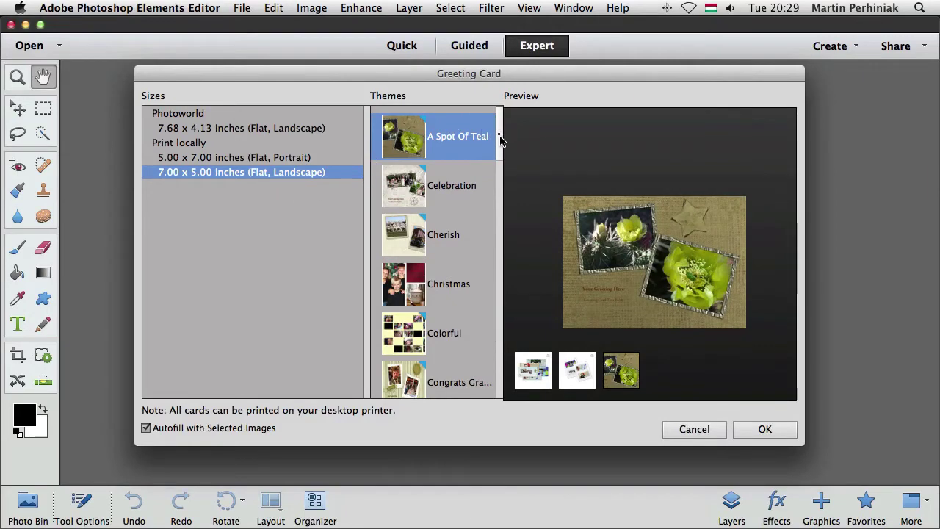
drag(501, 136, 497, 281)
click(413, 276)
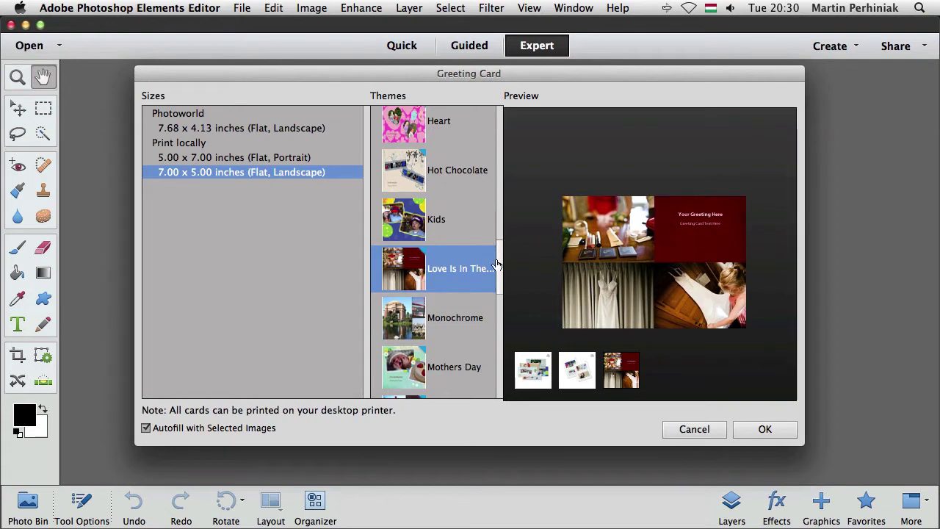
scroll(500, 291, down, 5)
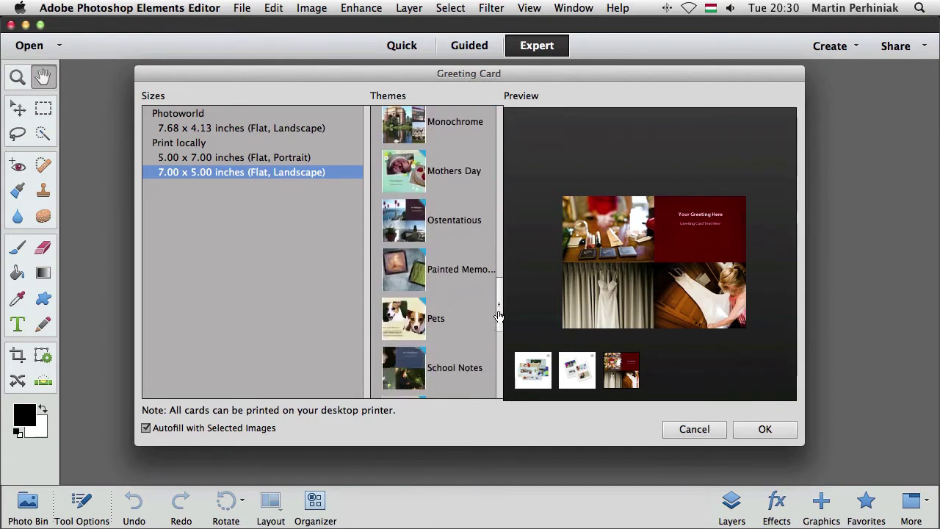
click(428, 272)
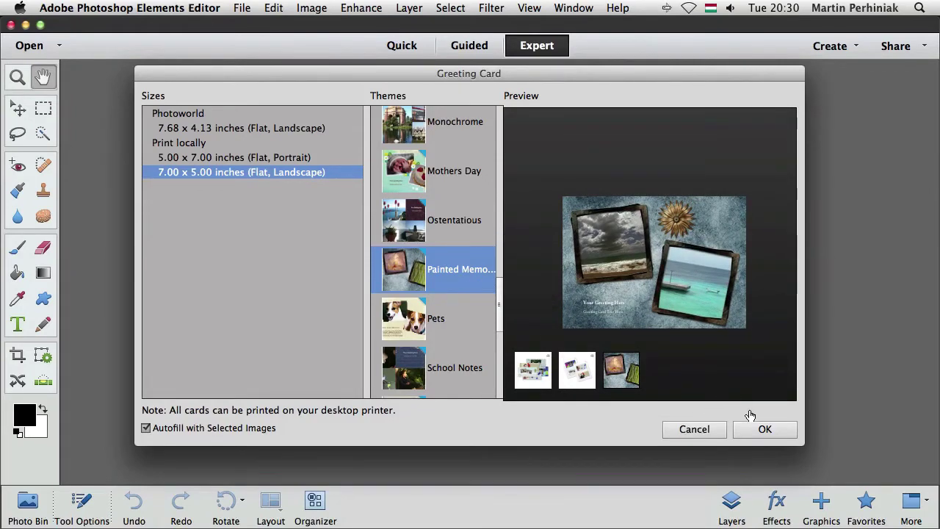
click(767, 430)
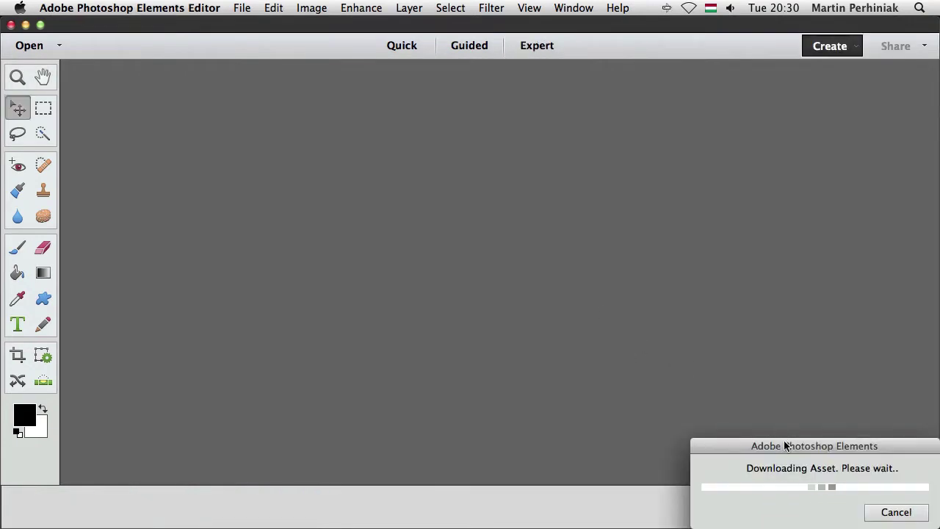
- Move the theme download progress box aside and adjust the card's zoom once it loads
drag(745, 445, 400, 199)
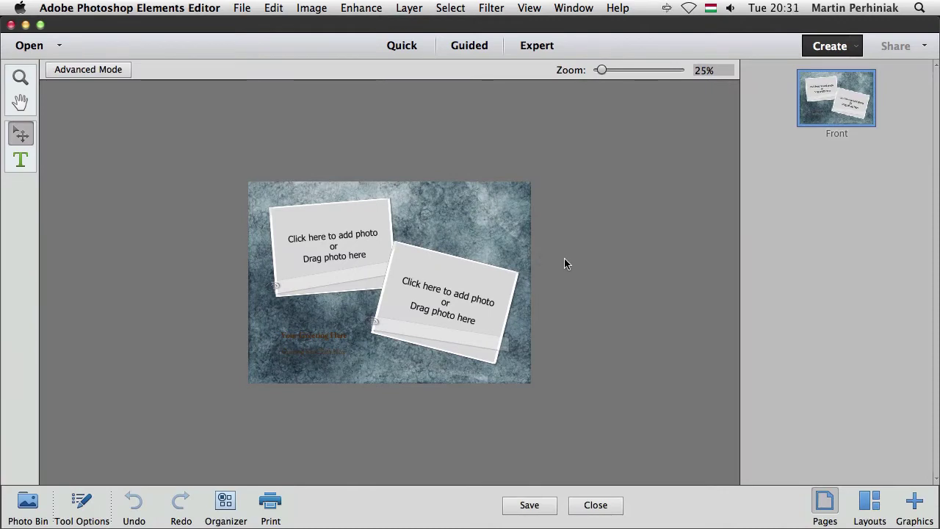
key(super+equal)
key(super+equal)
key(super+minus)
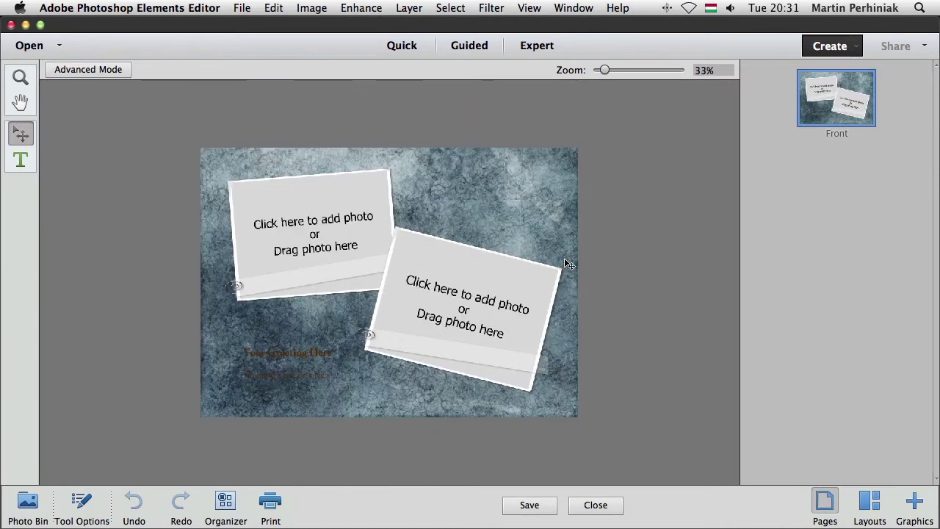
- Fill the two frames with 03_zoom_burst_with_vignette.psd and 06_fill_edges.psd
click(312, 268)
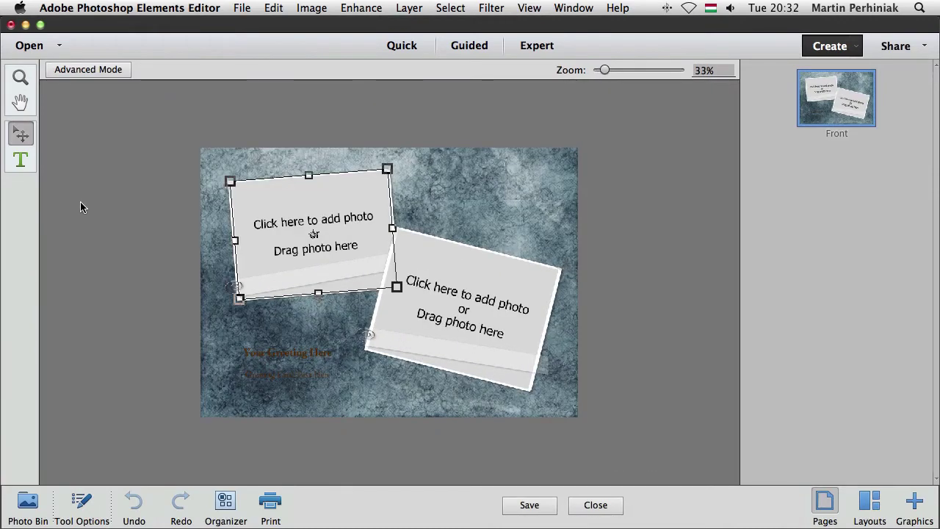
click(326, 228)
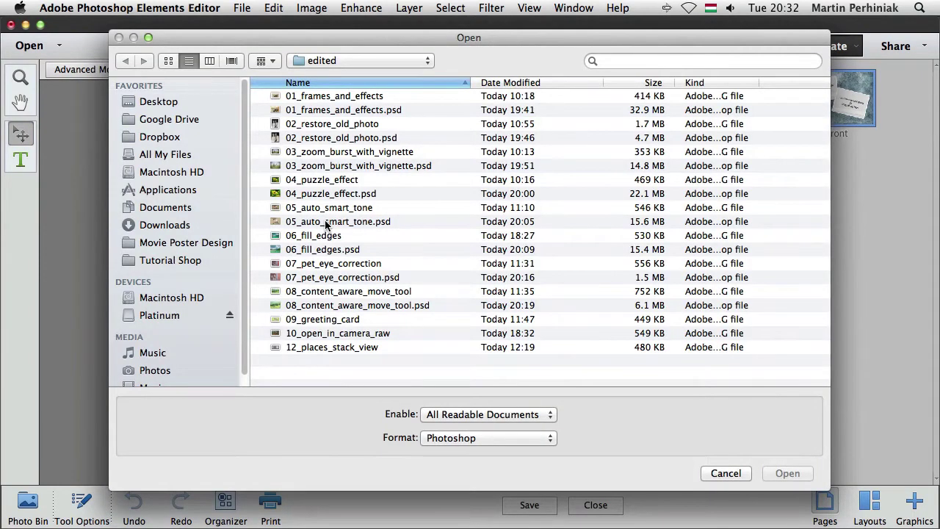
click(360, 168)
click(787, 474)
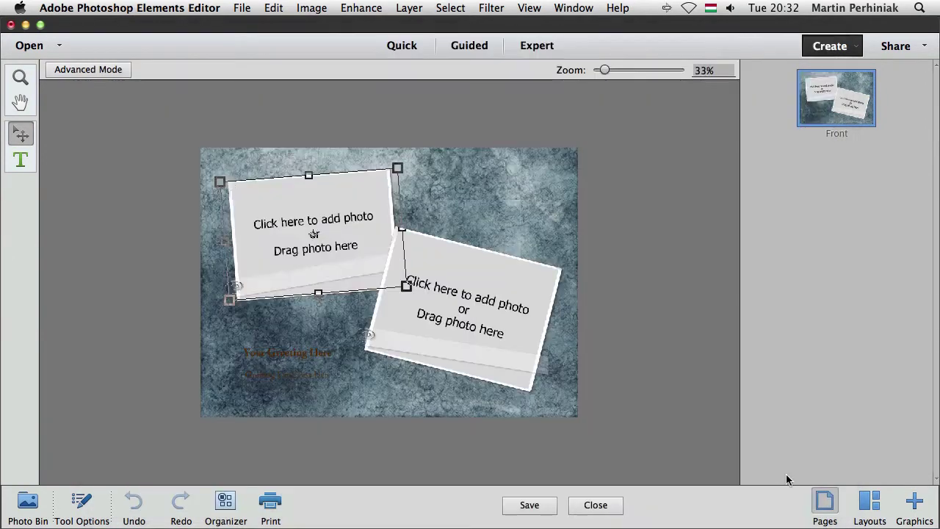
click(485, 339)
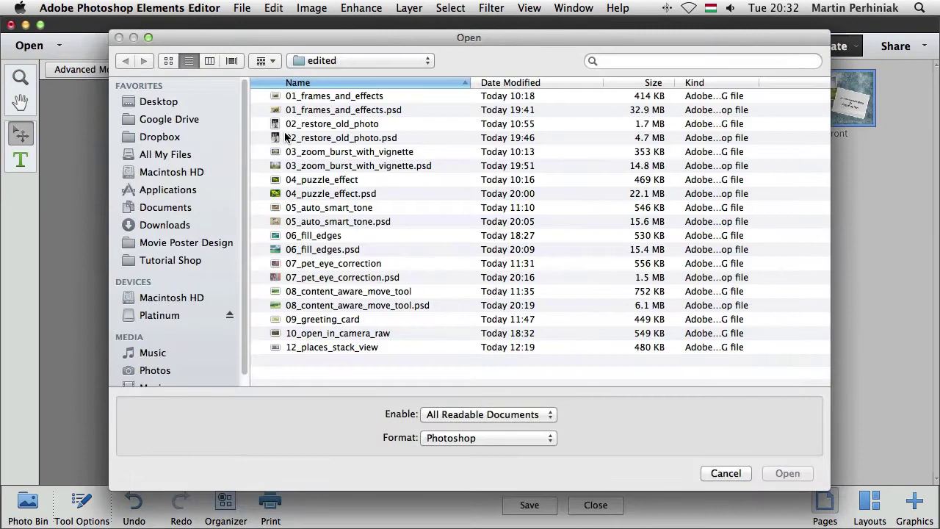
click(324, 250)
double_click(323, 251)
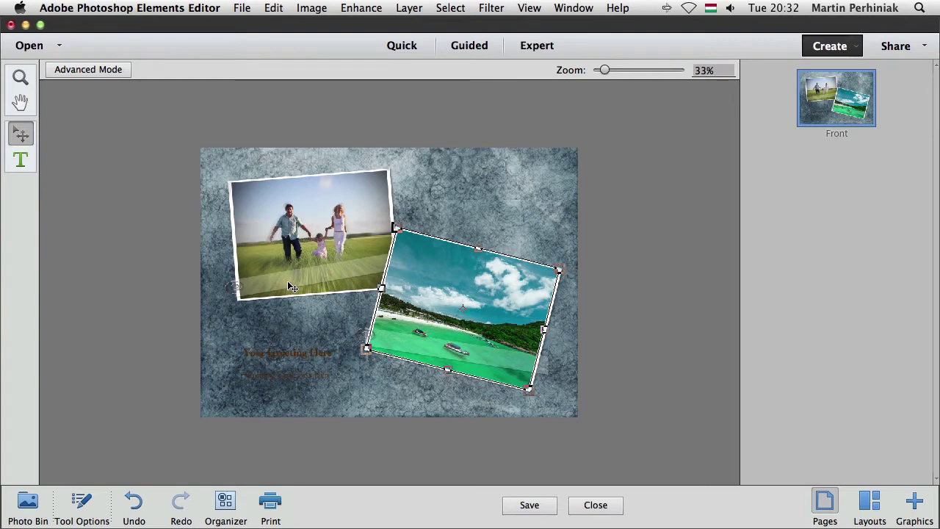
- Make the 'Your Greeting Here' heading text white
click(297, 357)
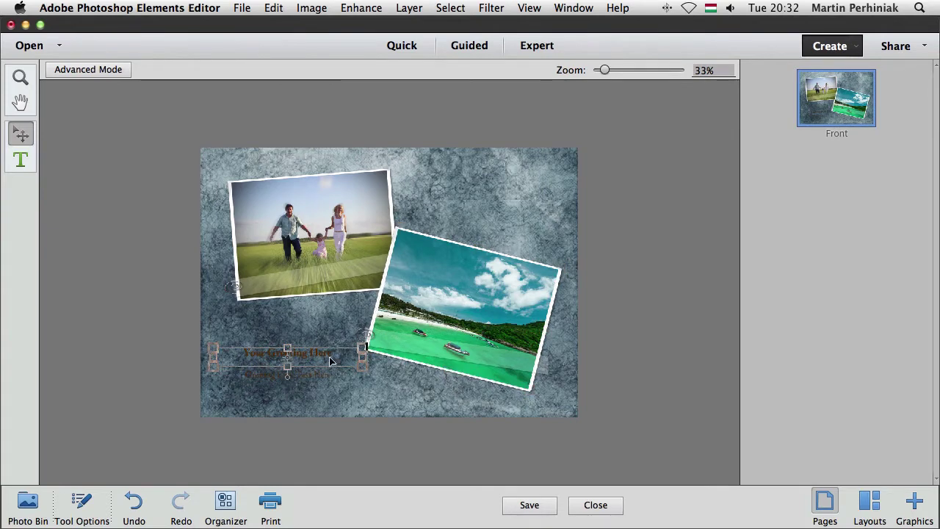
double_click(330, 360)
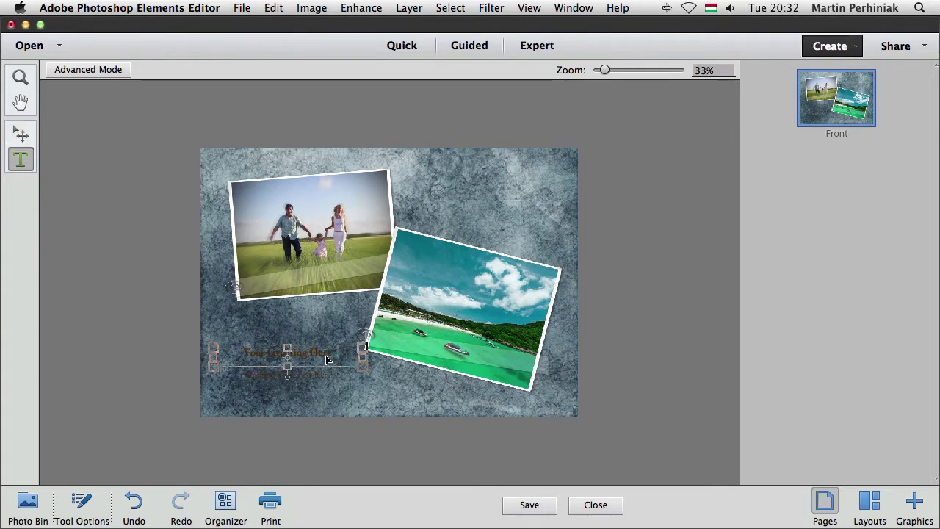
double_click(333, 355)
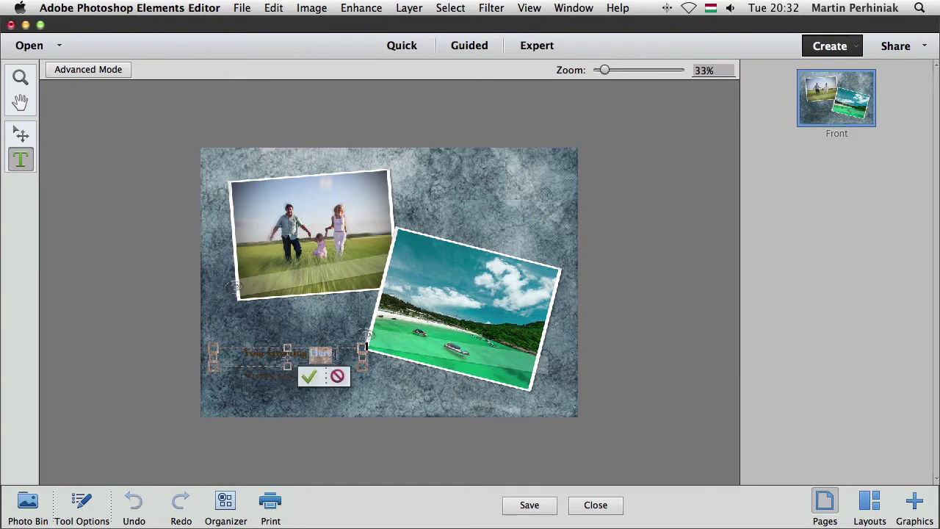
drag(334, 355, 204, 350)
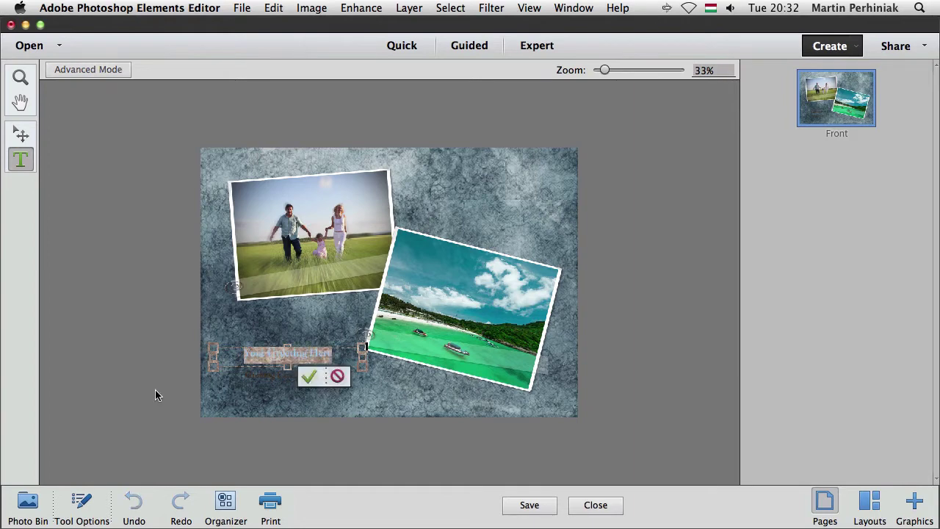
click(97, 522)
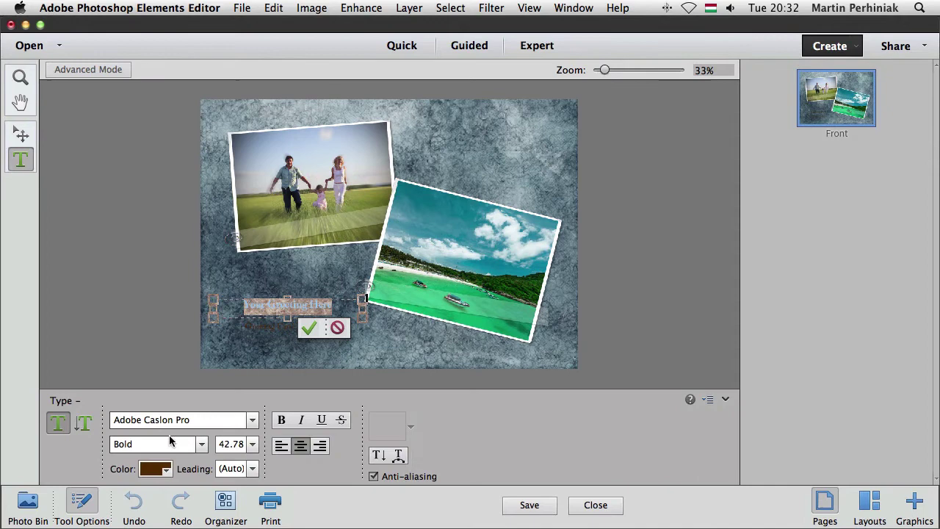
click(166, 471)
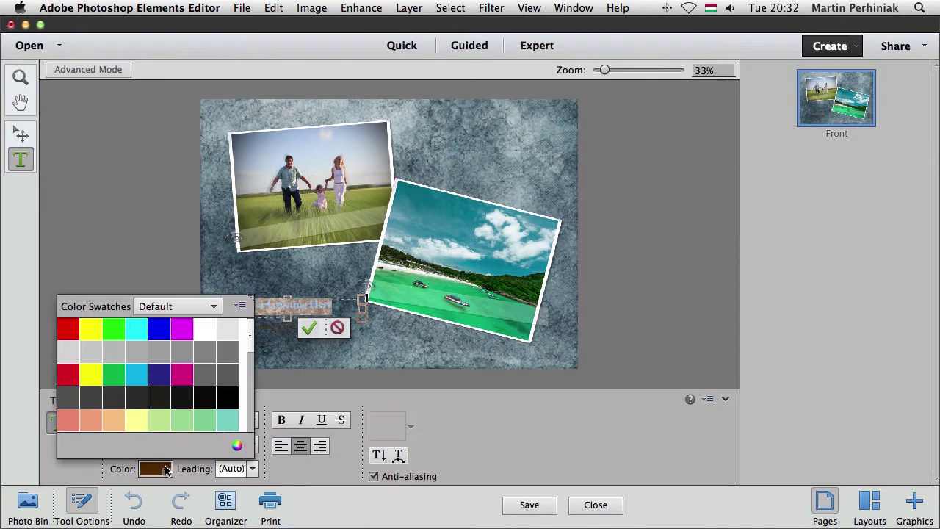
click(210, 328)
click(320, 311)
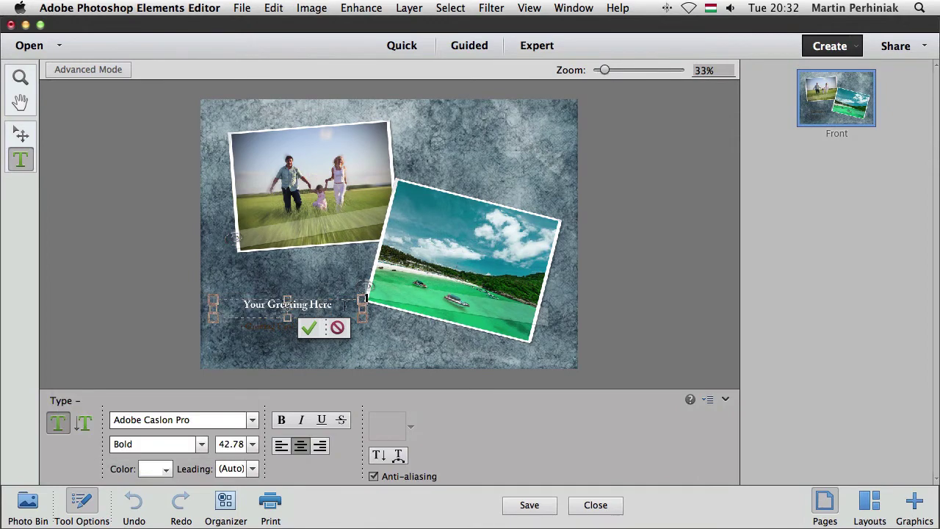
drag(345, 305, 271, 327)
click(309, 328)
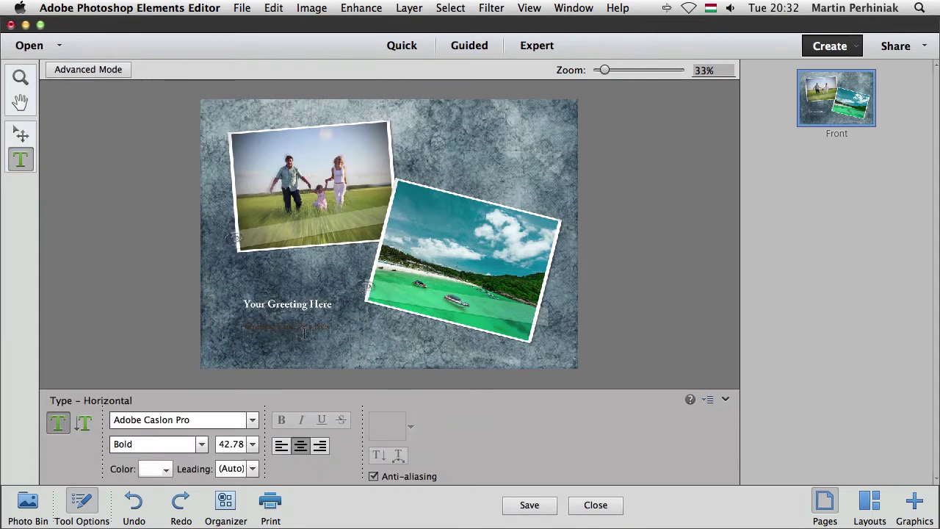
- Make the 'Greeting Card Text Here' line white too, then fit the whole card in the window
click(304, 326)
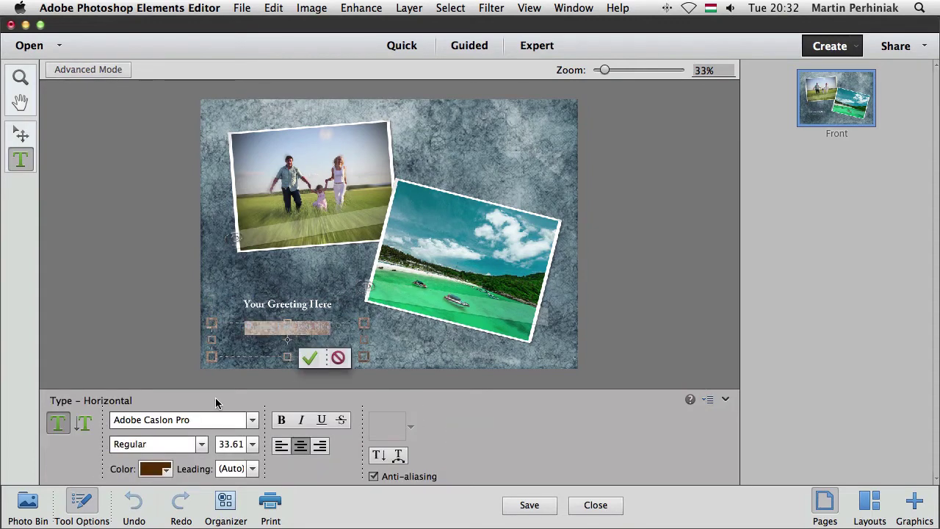
click(165, 469)
click(205, 330)
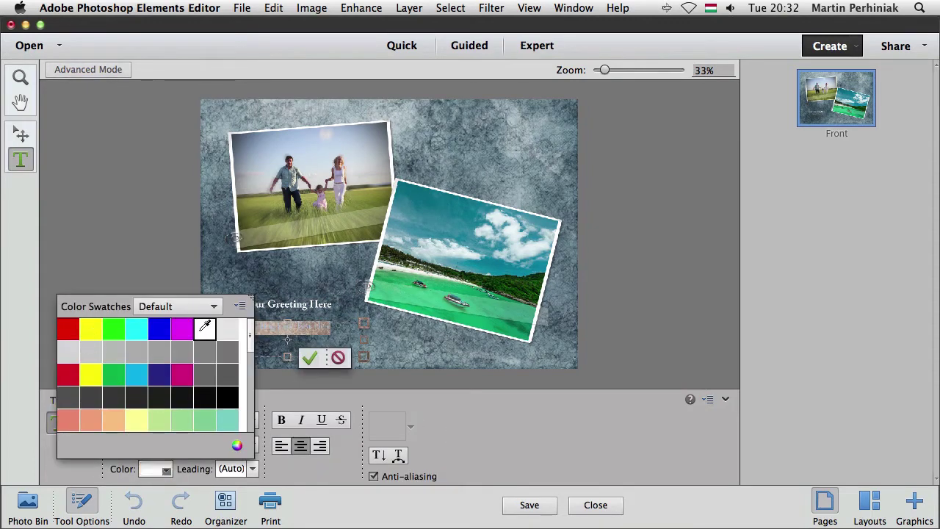
click(305, 327)
click(309, 358)
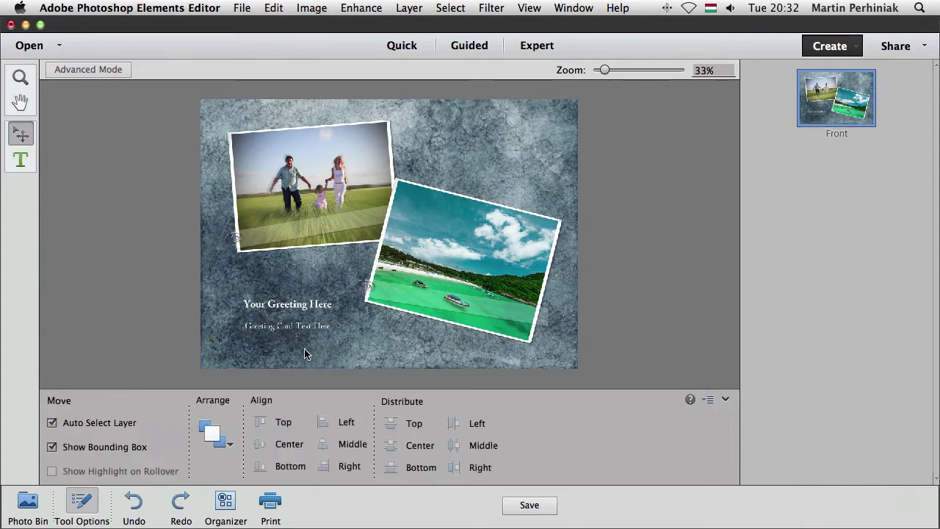
click(80, 508)
key(super+0)
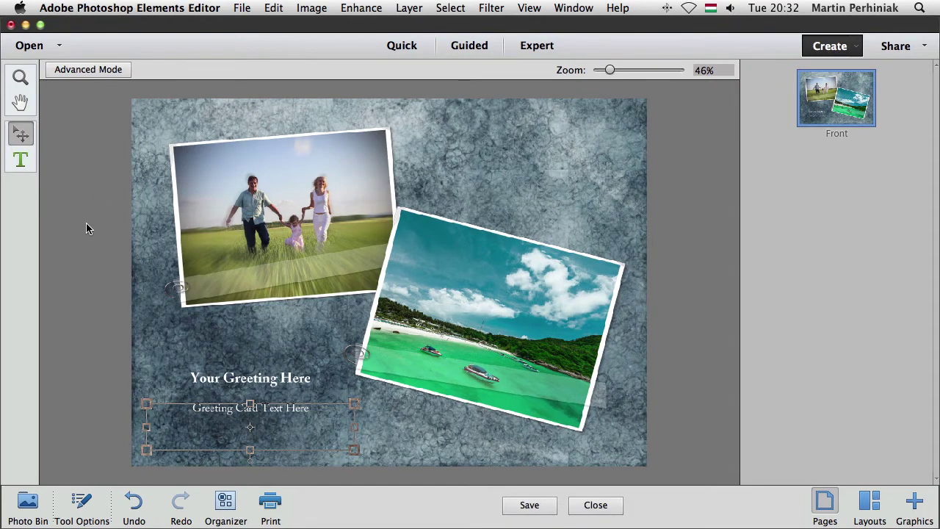
- Save the card as 09_greeting_card, keeping Photo Project Format (.pse), in the edited folder
click(529, 505)
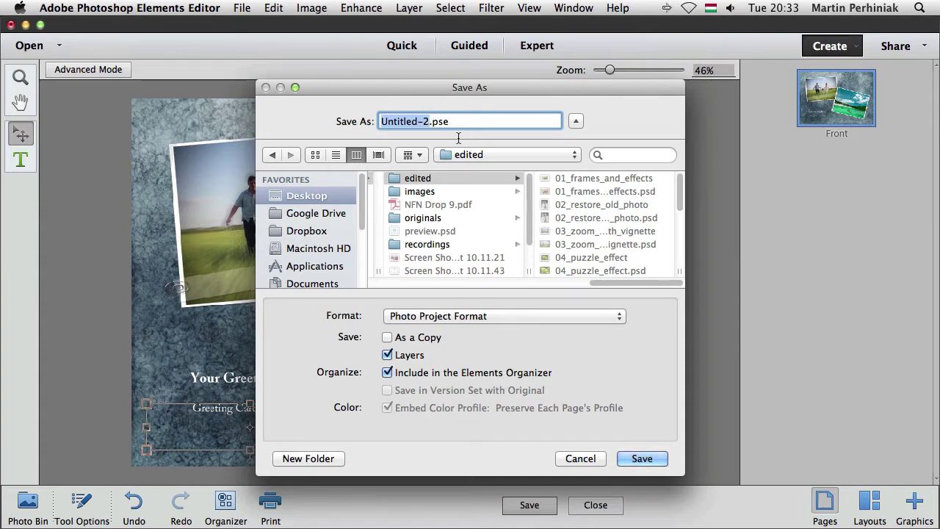
scroll(562, 224, down, 5)
scroll(562, 224, down, 6)
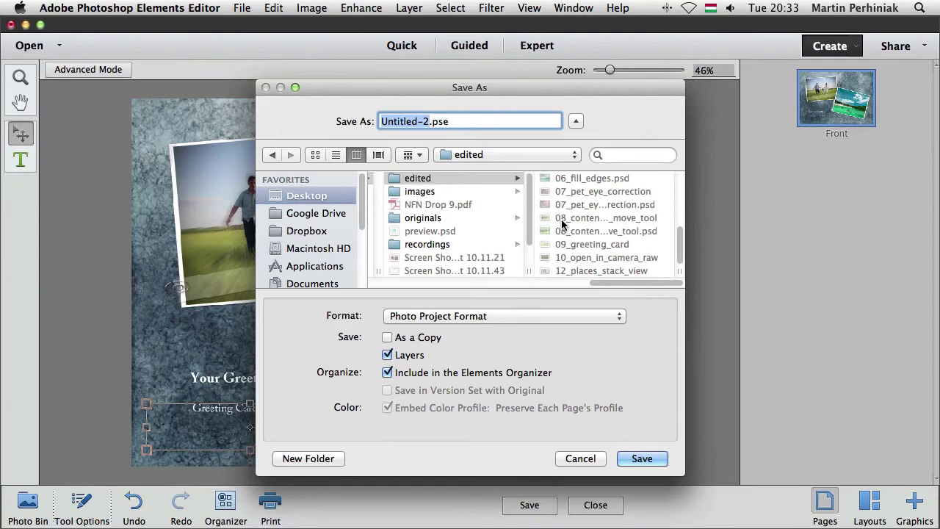
click(593, 244)
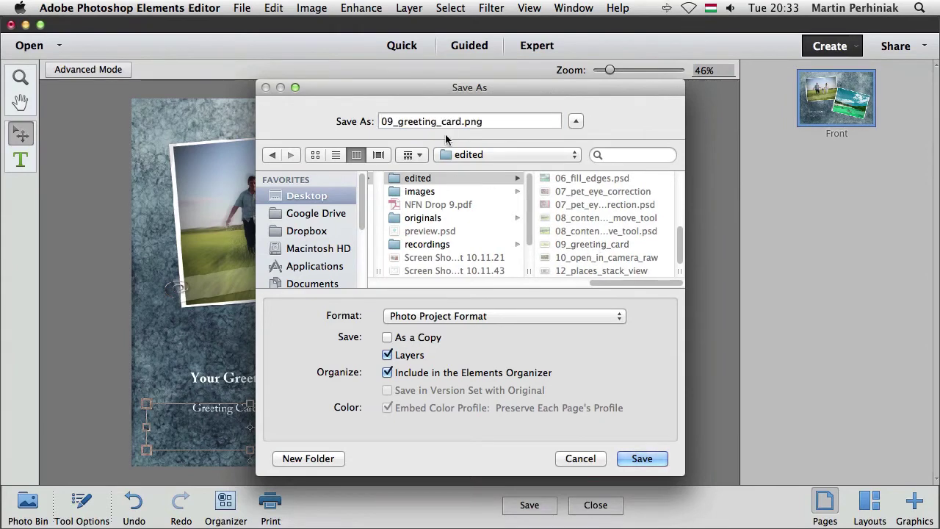
click(463, 316)
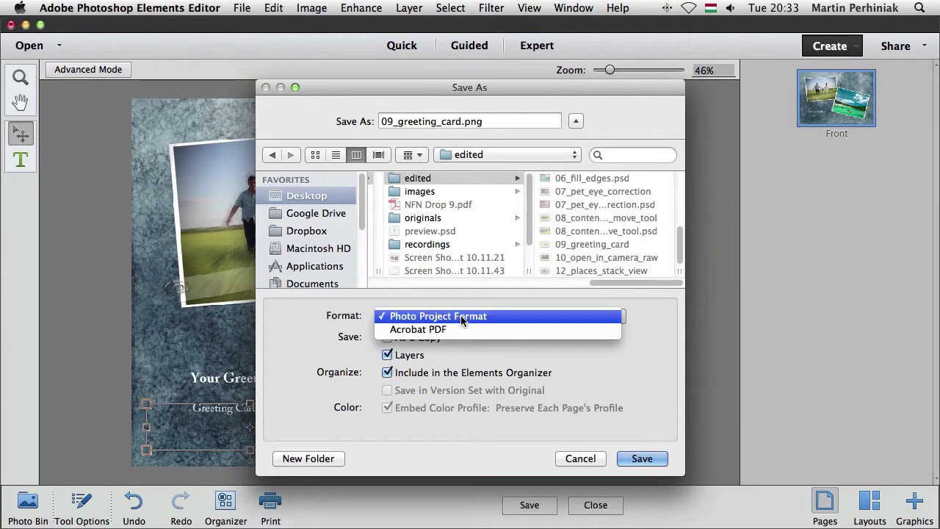
click(473, 318)
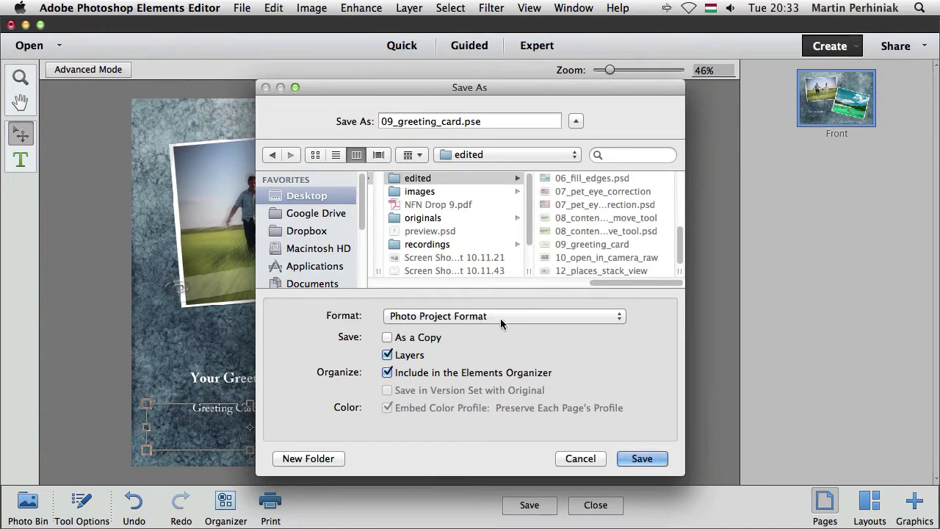
click(500, 318)
click(676, 321)
click(651, 460)
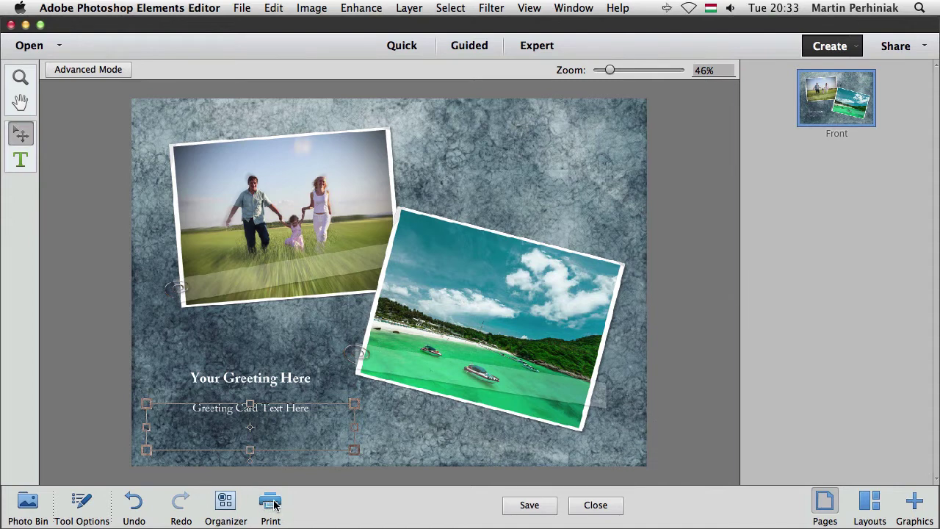
- Set the card's print size to 20.3cm x 25.4cm on A4 with Crop to Fit turned off
click(290, 299)
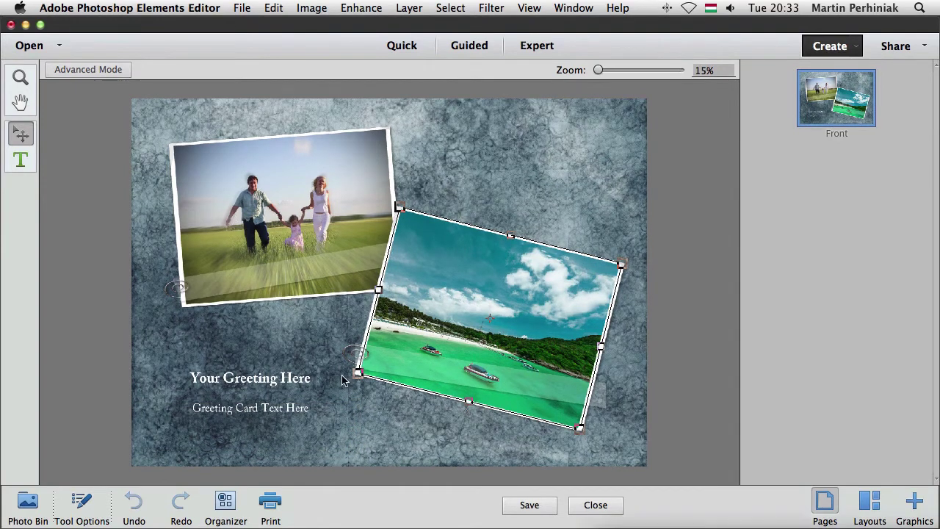
key(super+p)
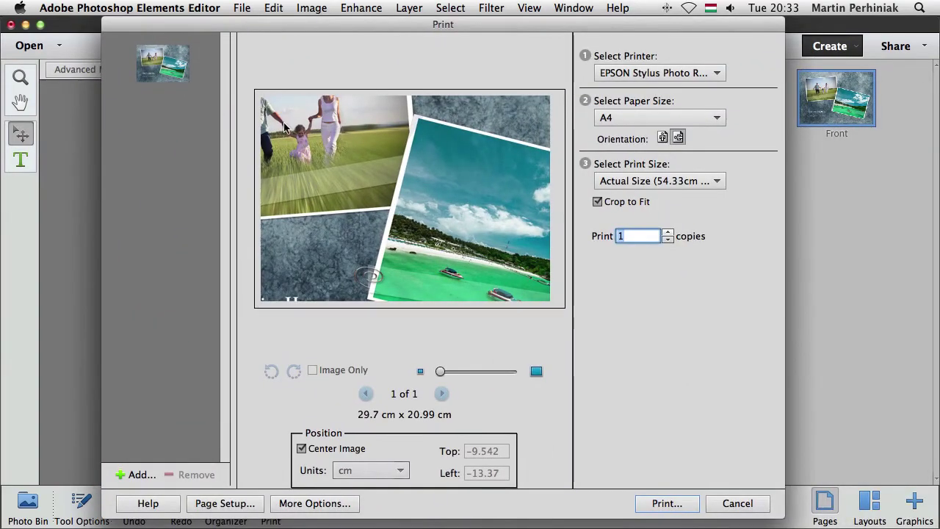
click(717, 181)
click(717, 212)
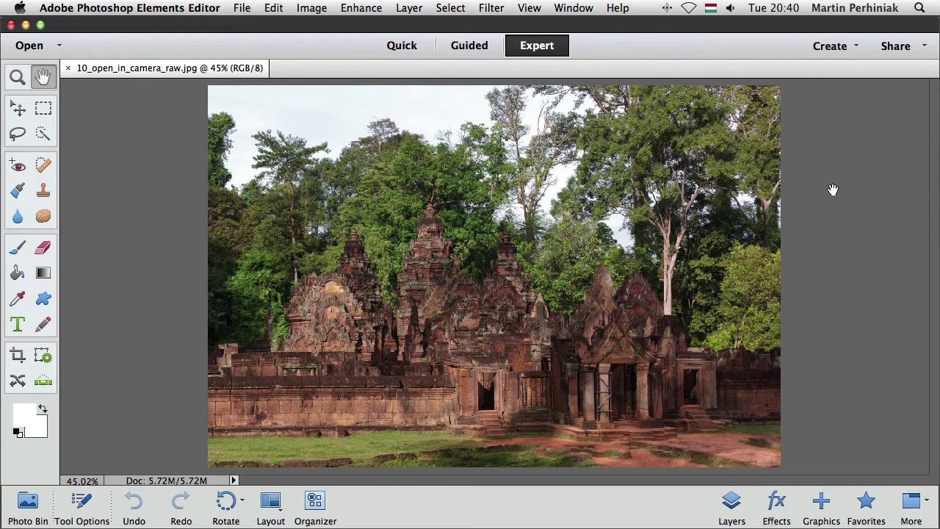
- Open 10_open_in_camera_raw.jpg in Camera Raw from the File menu
click(242, 7)
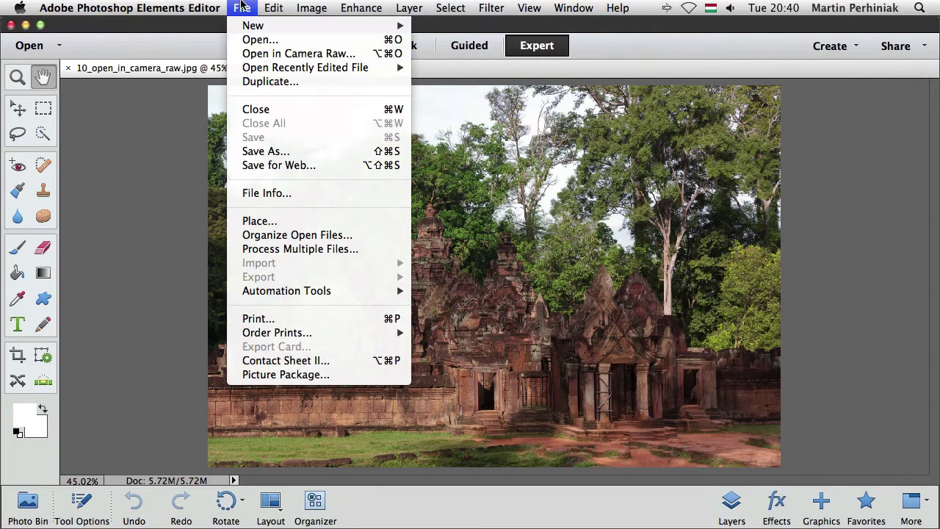
click(280, 54)
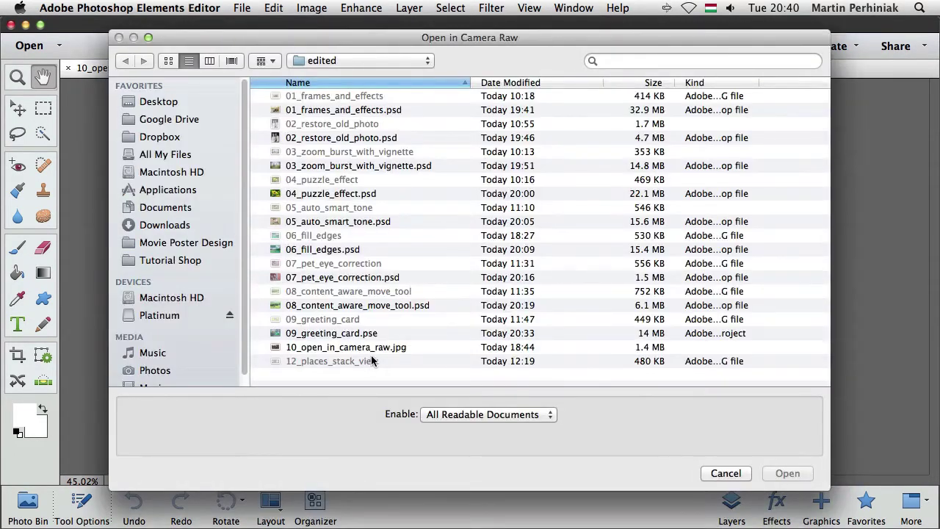
click(356, 349)
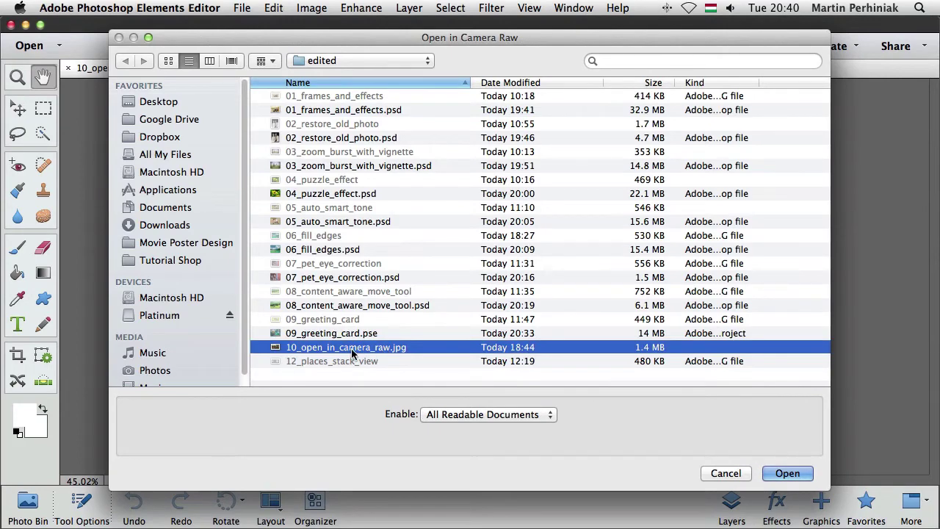
double_click(353, 347)
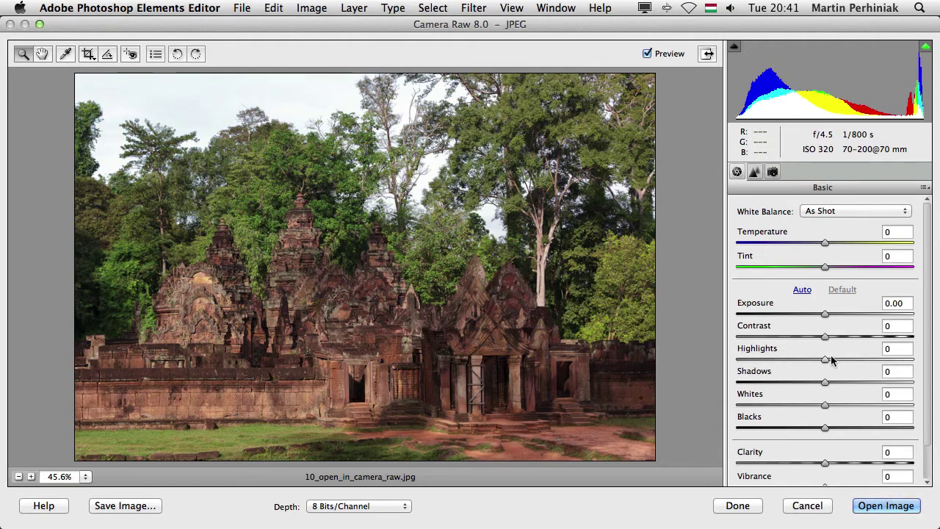
- Set Highlights -100, Exposure -0.45, Shadows +100, Vibrance +51 and Clarity +29
drag(825, 360, 727, 355)
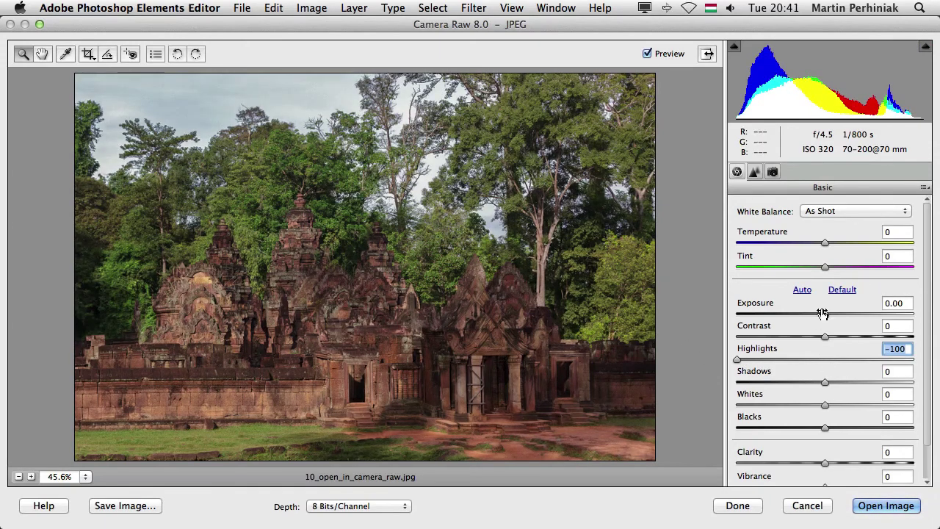
drag(822, 313, 818, 319)
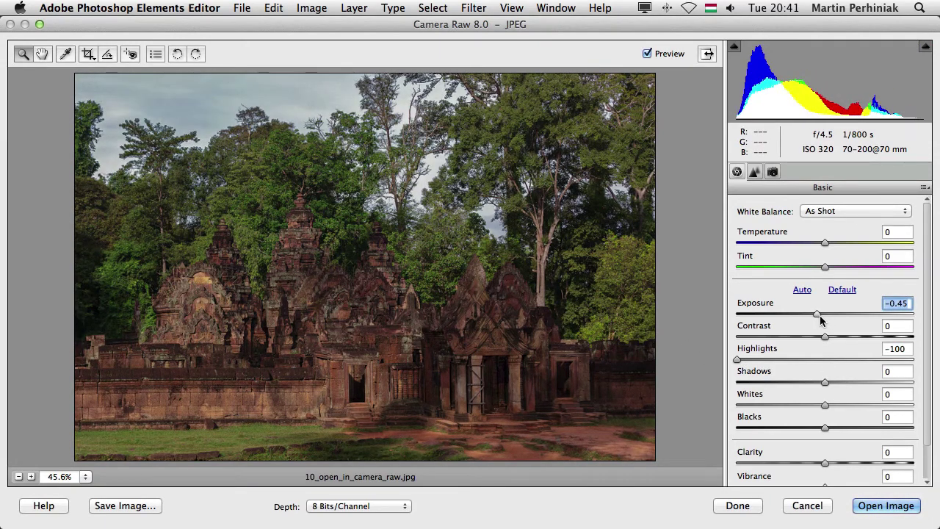
drag(825, 382, 936, 386)
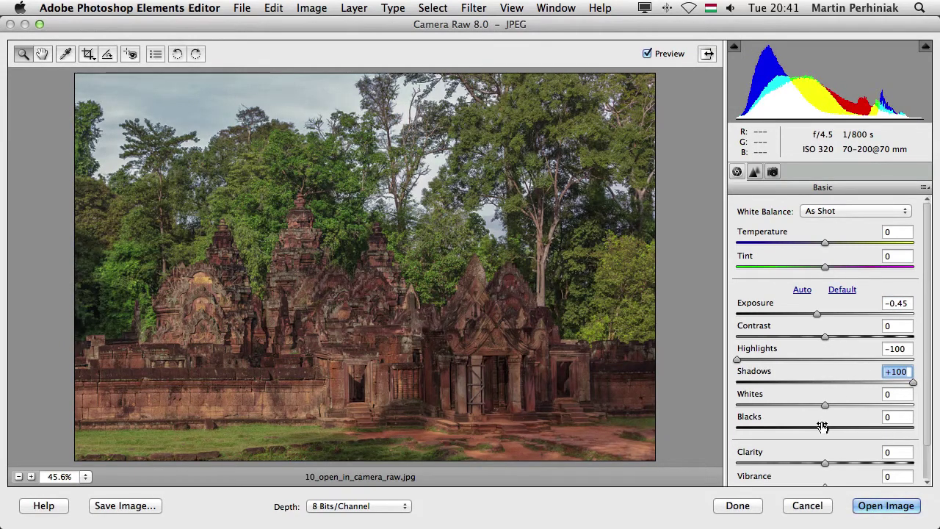
scroll(832, 447, down, 3)
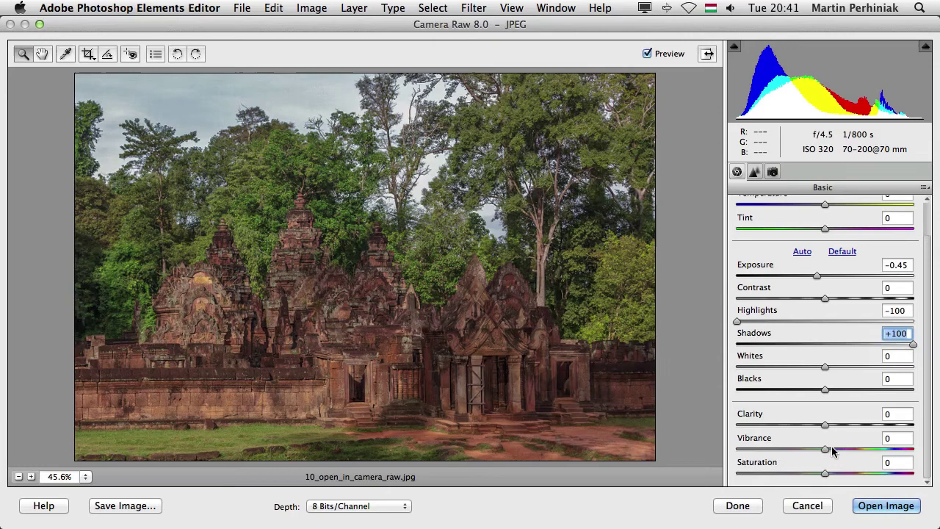
drag(826, 448, 871, 448)
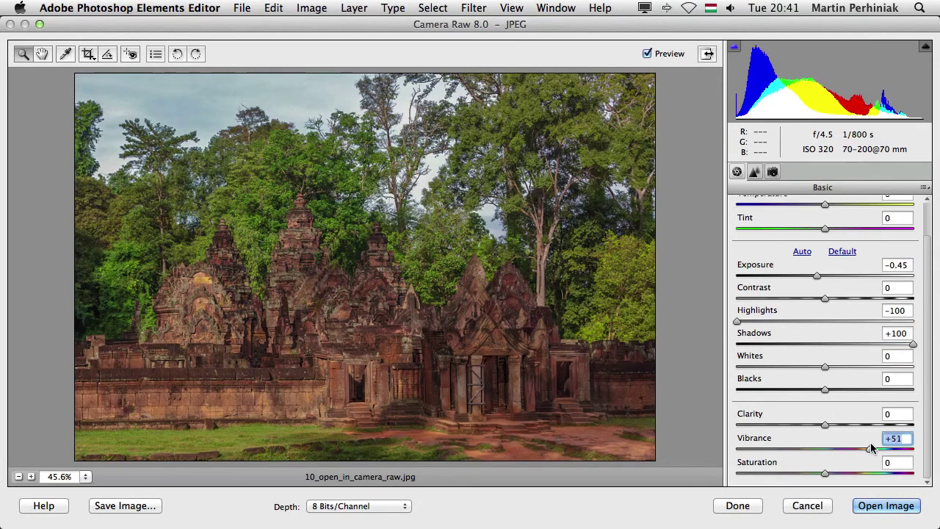
drag(826, 425, 850, 426)
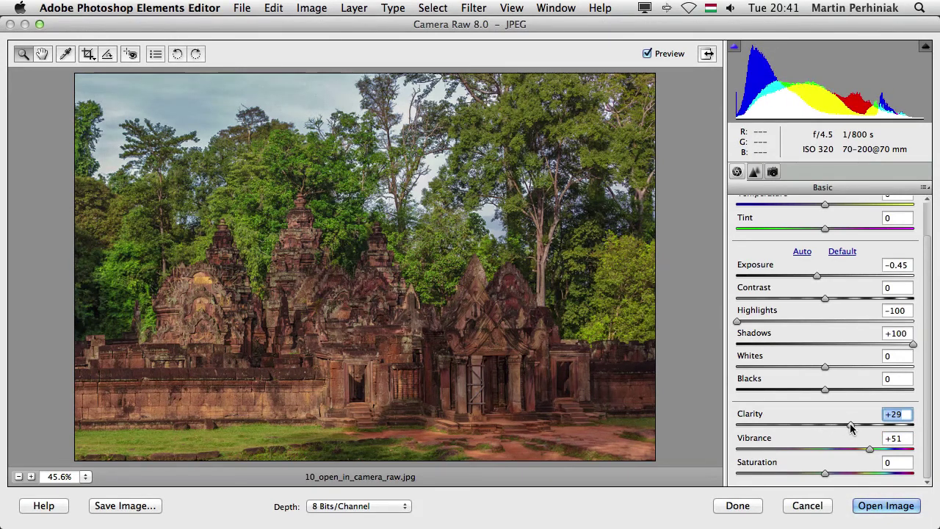
- View the temple photo at 100%, toggle Preview to compare before and after, then click Done
click(85, 477)
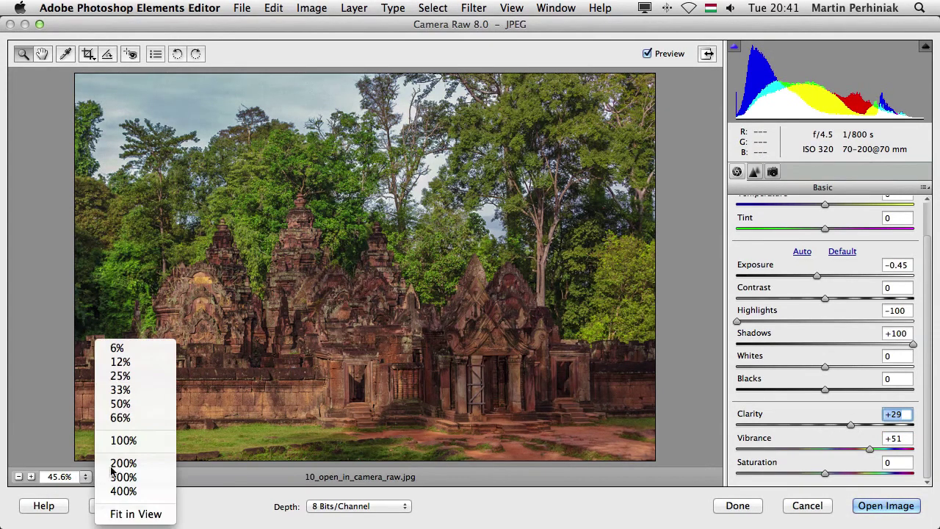
click(125, 441)
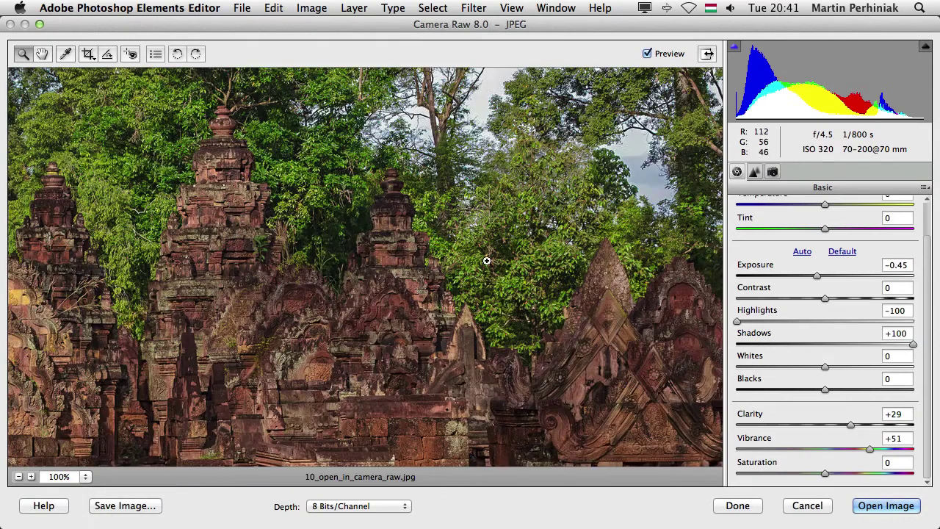
click(646, 54)
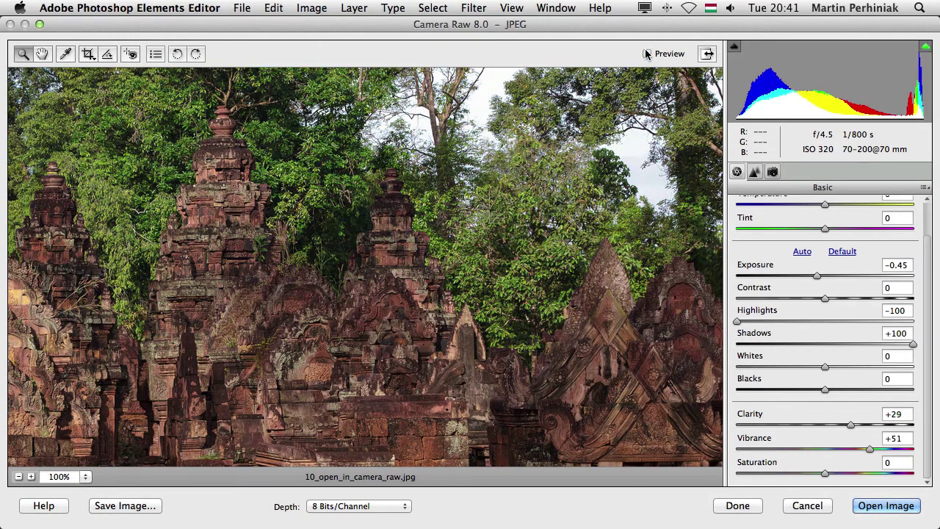
click(646, 54)
click(647, 53)
click(646, 53)
click(737, 507)
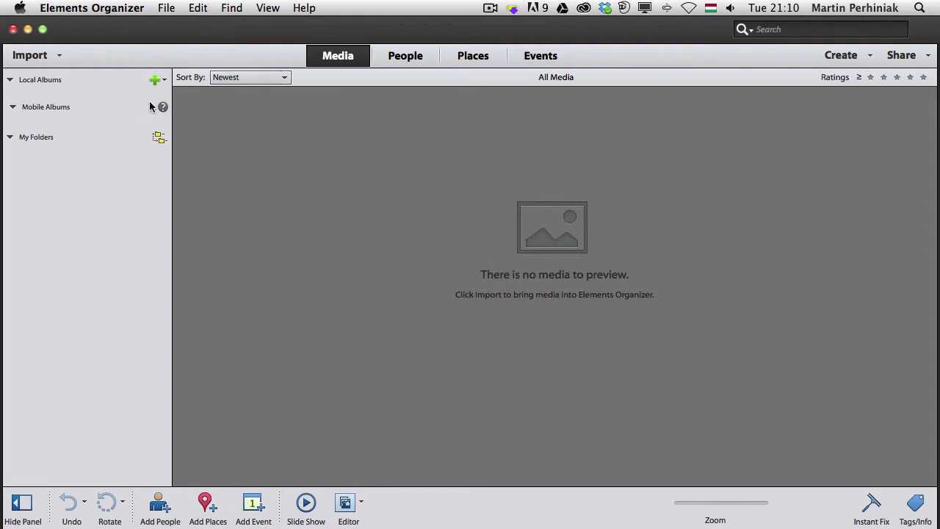
- Expand the Mobile Albums section and bring up its welcome dialog on using mobile albums
click(164, 81)
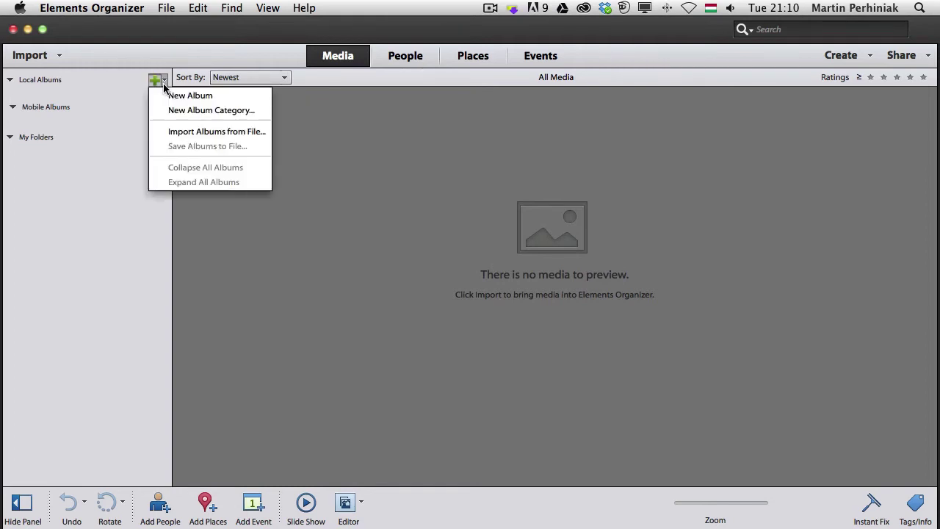
click(77, 158)
click(71, 108)
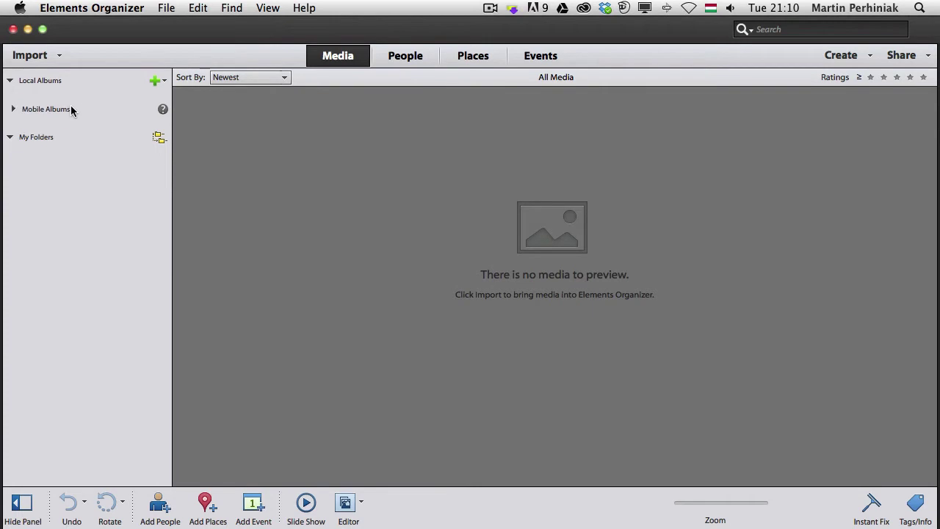
click(71, 110)
click(163, 108)
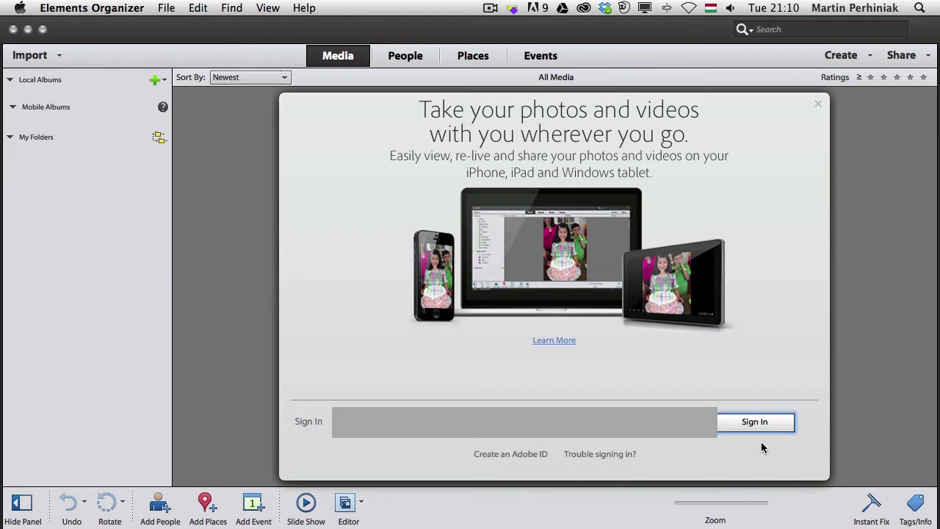
- Sign in, choose 'Access your entire Elements catalog', and finish the mobile albums setup
click(763, 423)
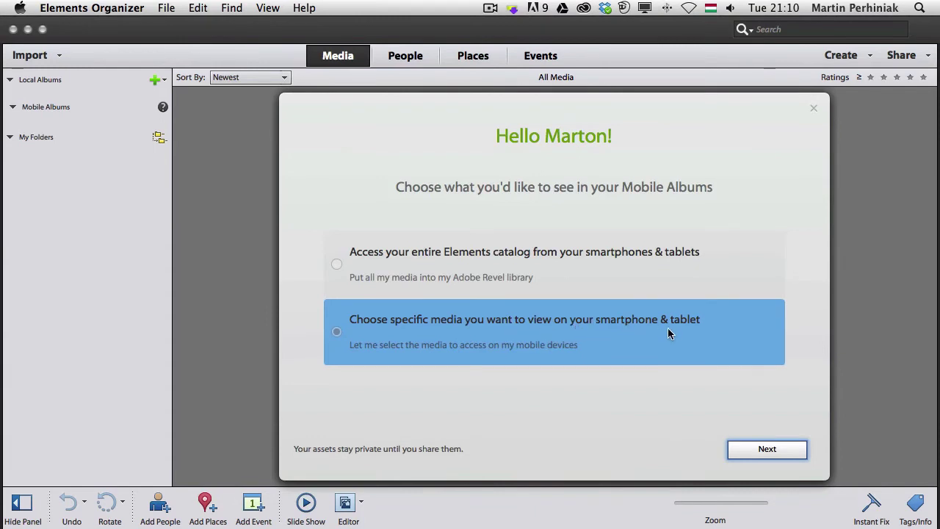
click(421, 267)
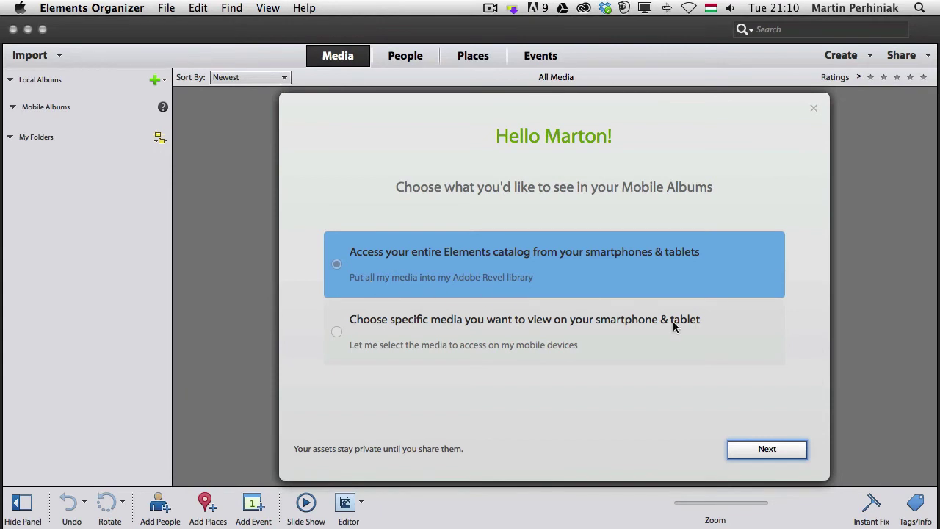
click(751, 441)
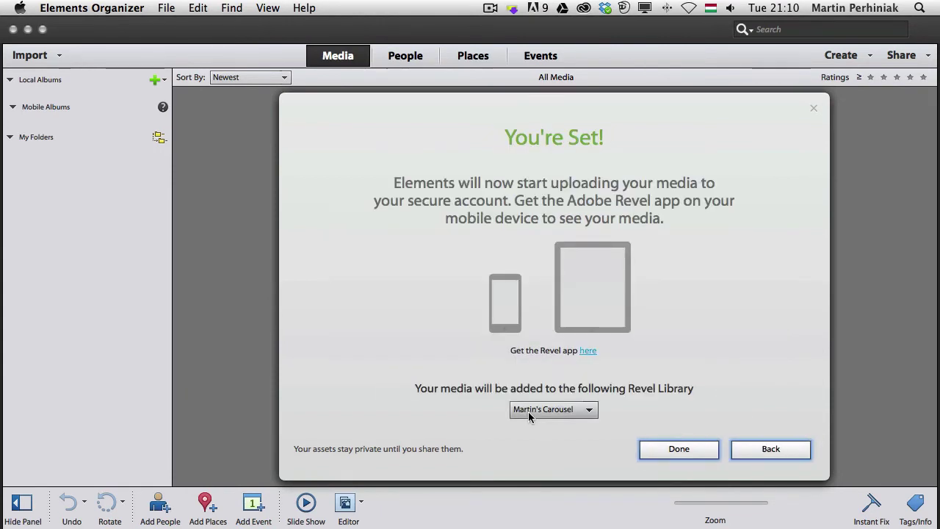
click(679, 450)
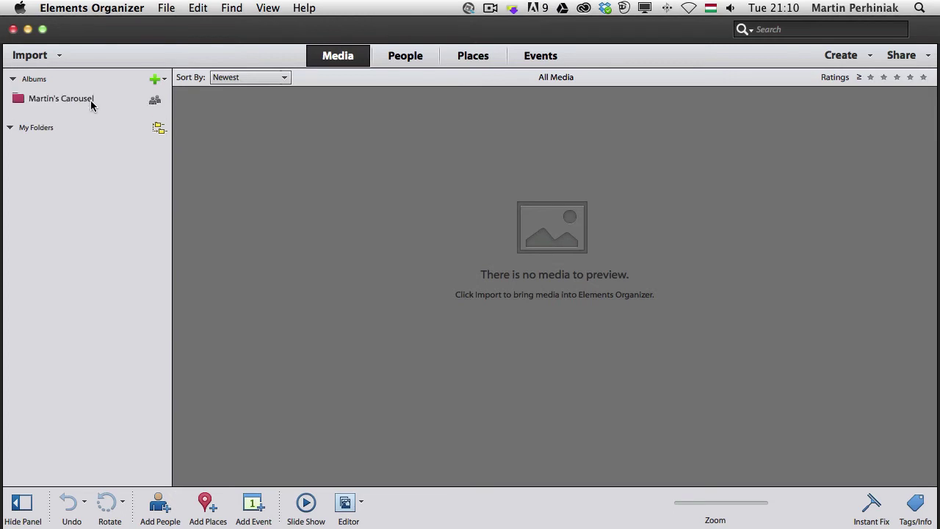
- Import the turquoise beach photo from Bridge into Organizer and view it in the synced Revel album
click(90, 100)
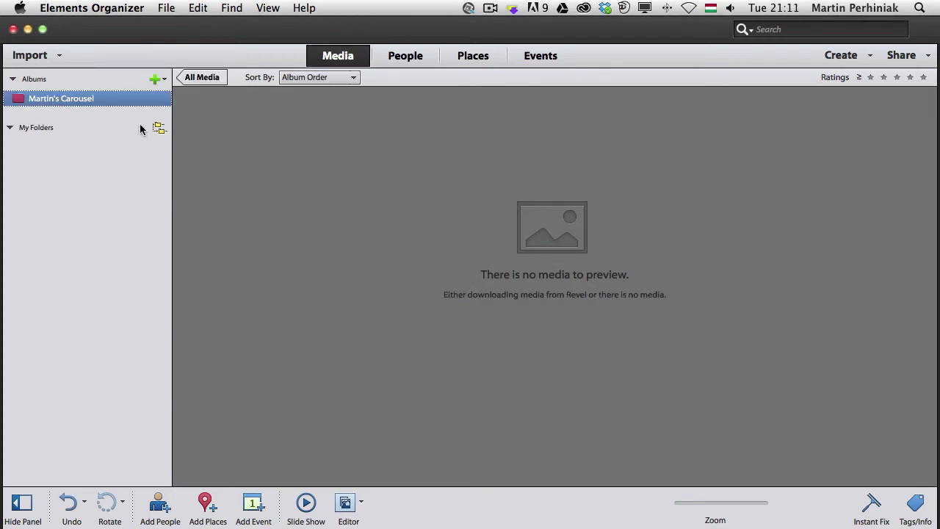
key(super+Tab)
click(485, 272)
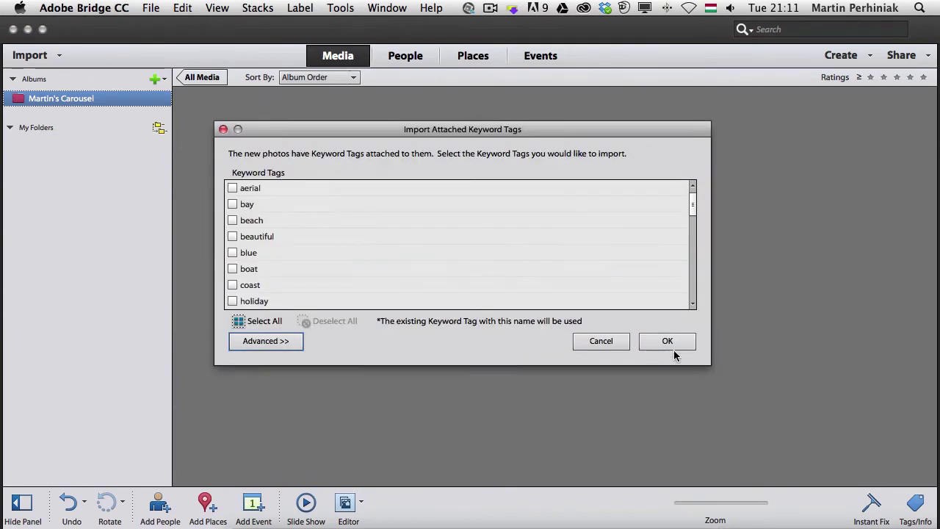
click(676, 341)
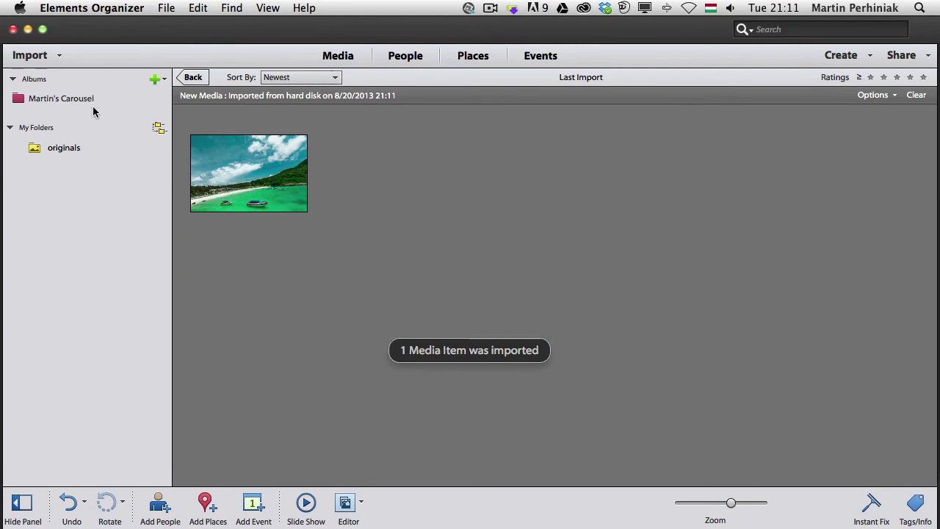
click(94, 101)
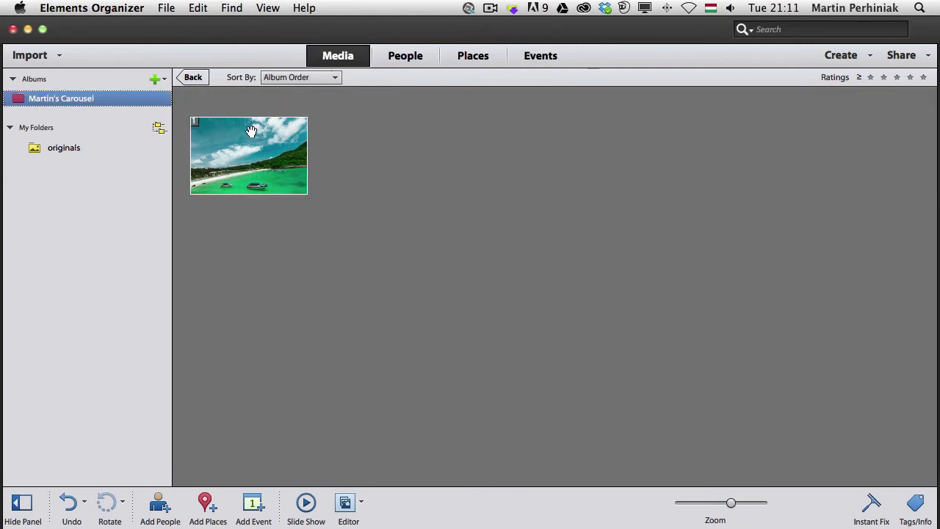
- Go to adoberevel.com in Chrome and sign in with an Adobe ID
key(super+Tab)
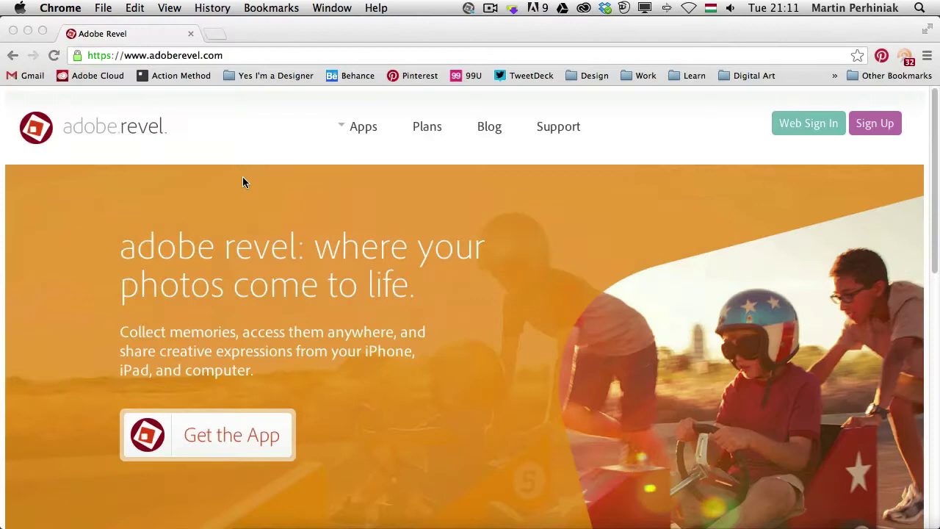
click(228, 56)
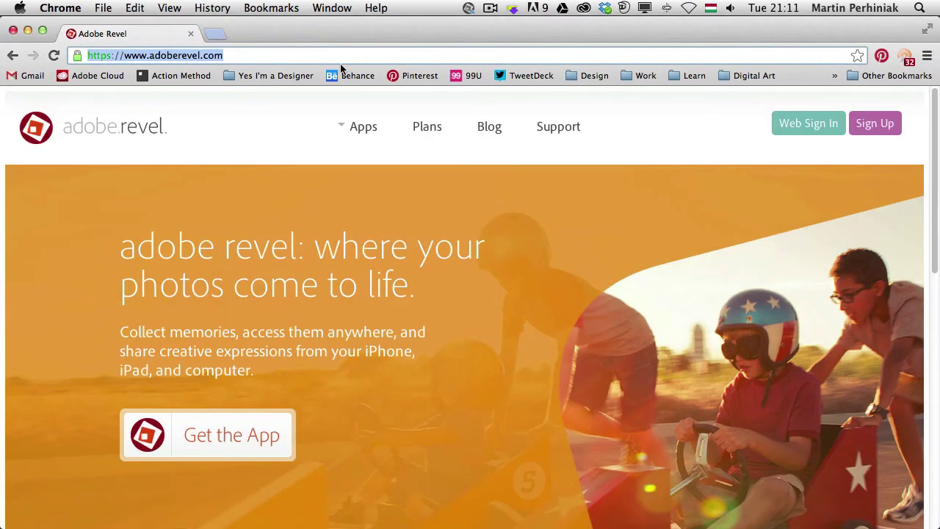
mouse_move(804, 122)
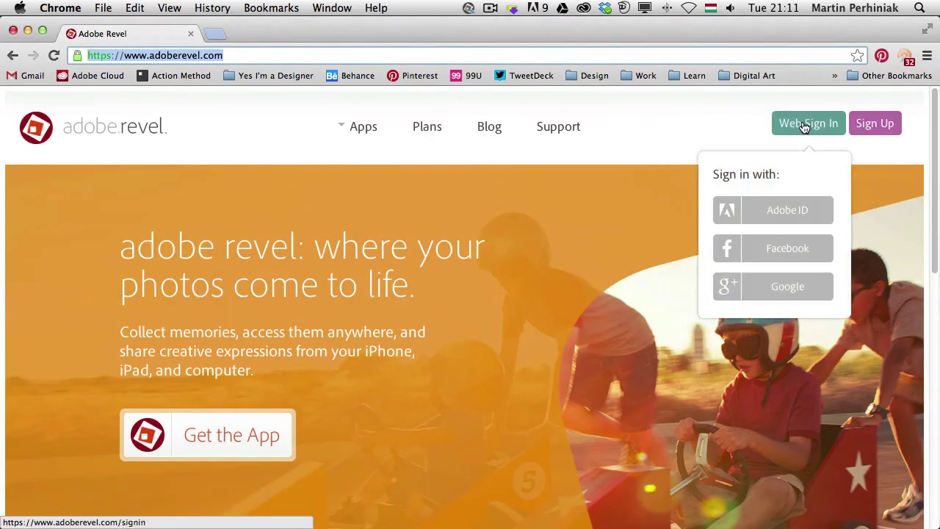
click(794, 215)
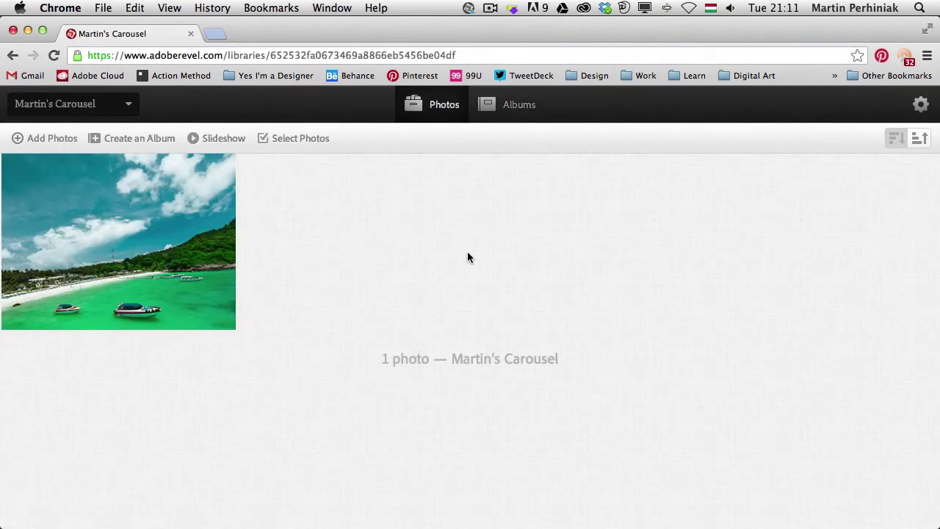
- Import the hikers photo from Bridge into Organizer, accepting its keyword tags, and view it in the album
key(super+Tab)
key(super+Tab)
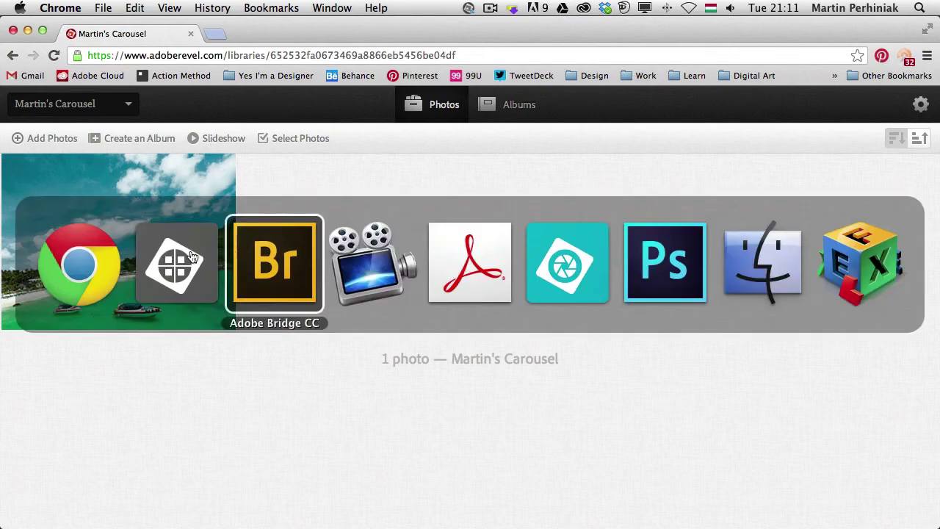
key(super+shift+Tab)
key(super+Tab)
key(super+Tab)
key(super+Tab)
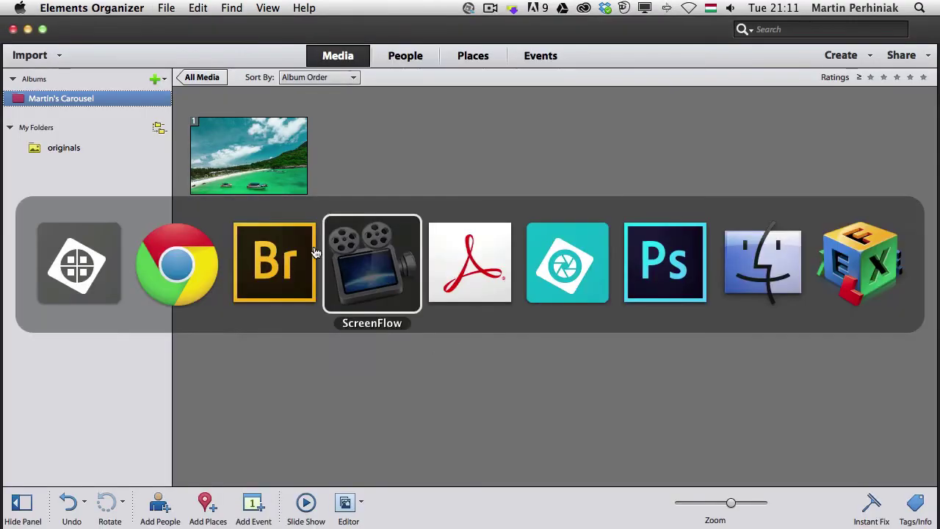
key(super+shift+Tab)
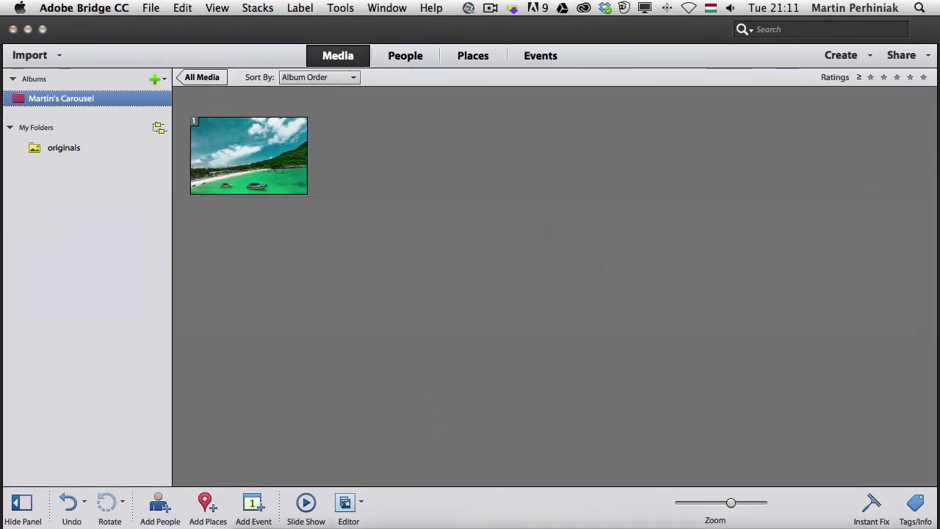
drag(536, 260, 390, 208)
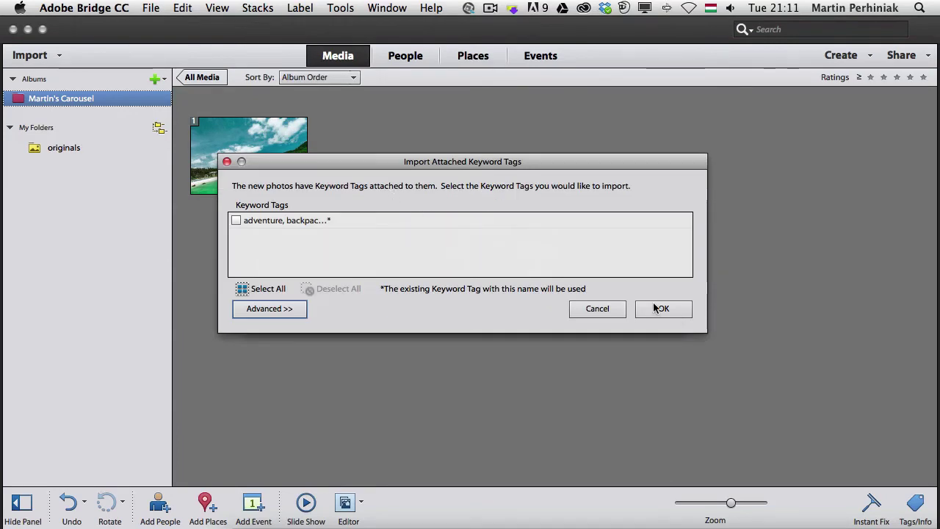
click(656, 308)
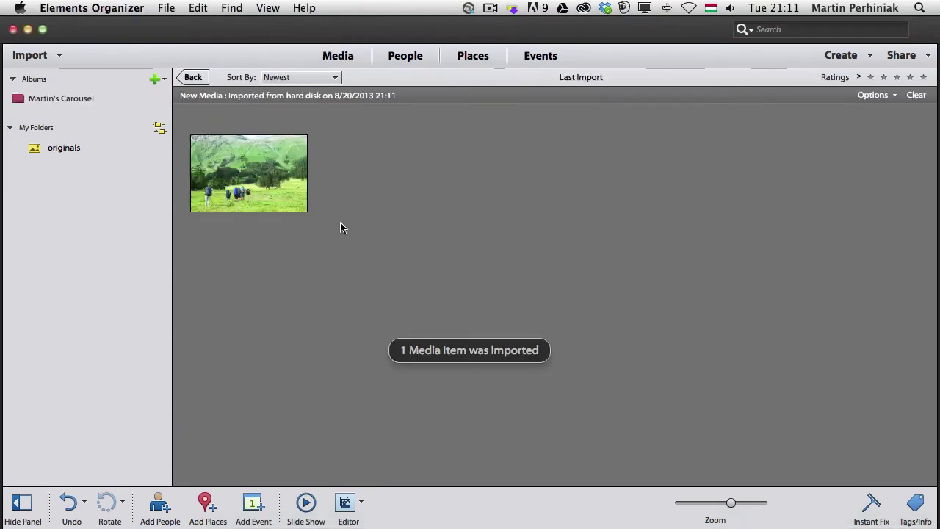
click(82, 100)
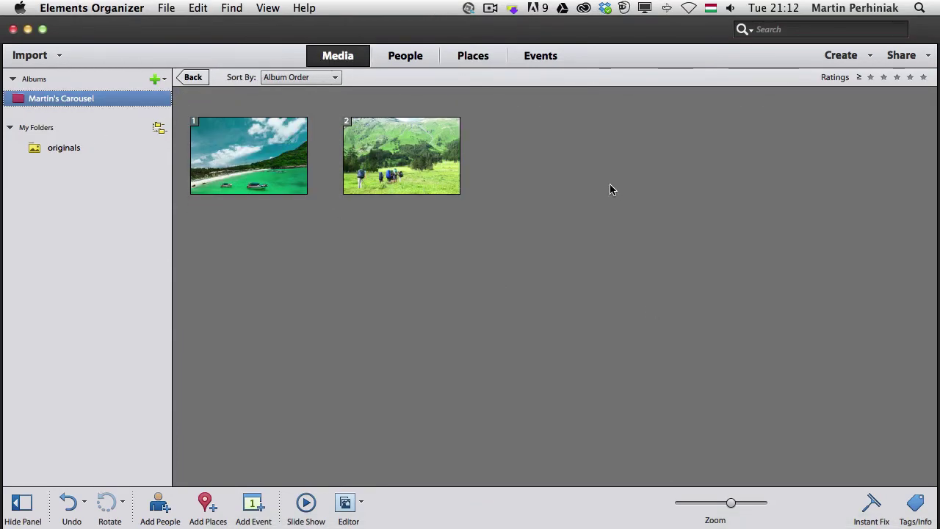
click(468, 9)
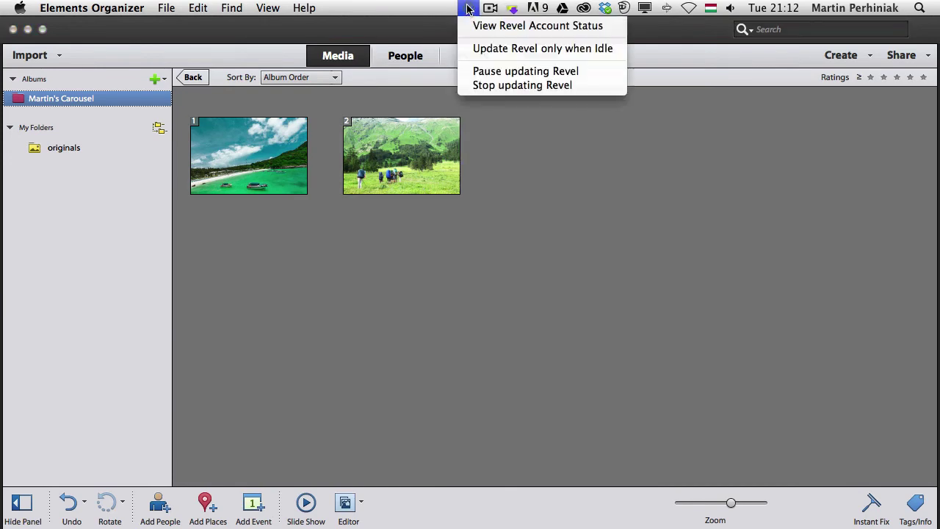
click(467, 9)
click(467, 9)
- Set Revel to update only when idle
click(552, 55)
key(super+Tab)
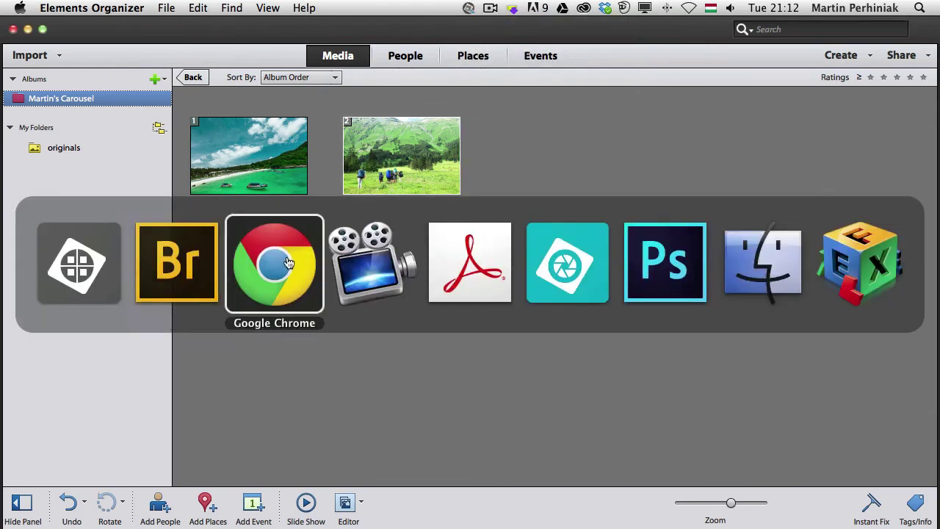
key(super+shift+Tab)
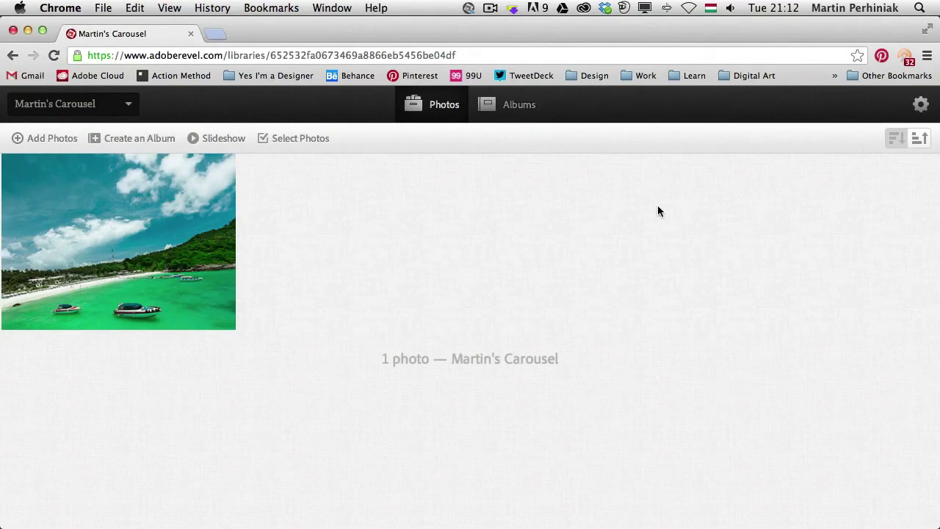
- Refresh the Revel web library and open the Backpackers hikers photo
click(922, 107)
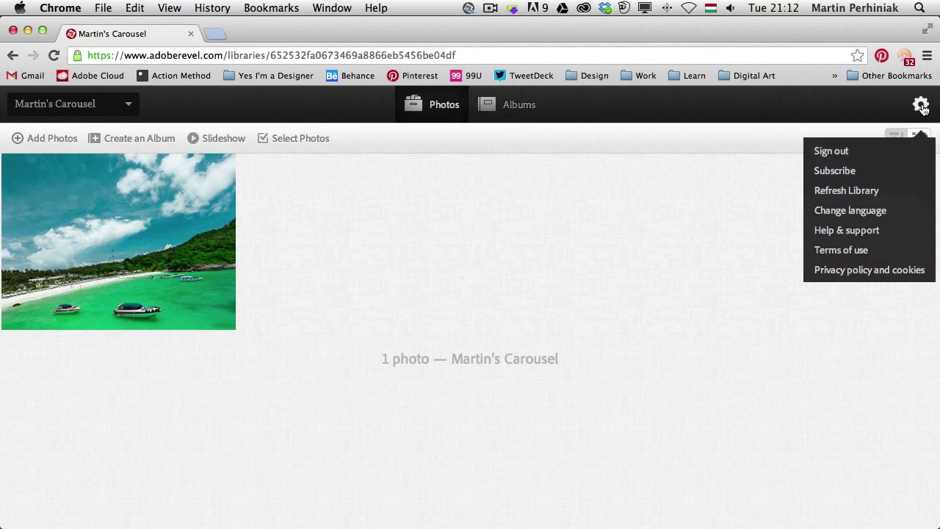
click(845, 192)
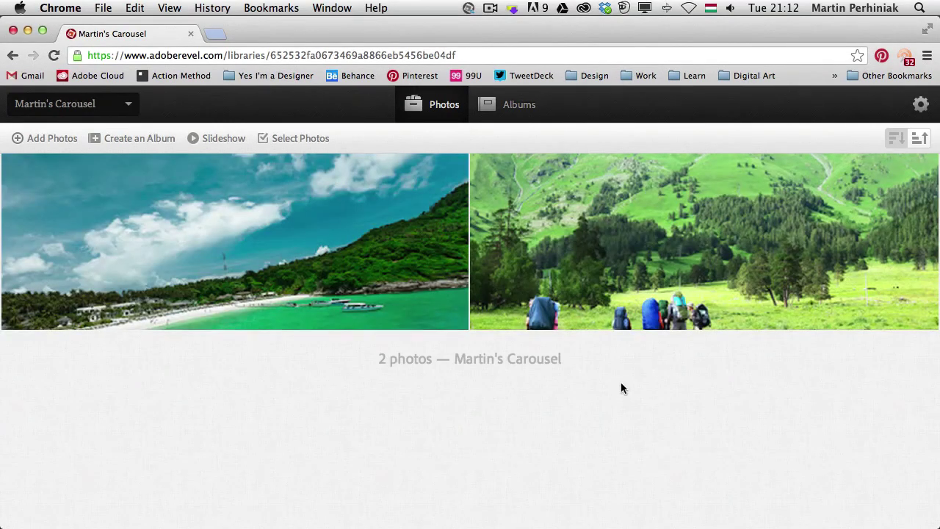
click(567, 273)
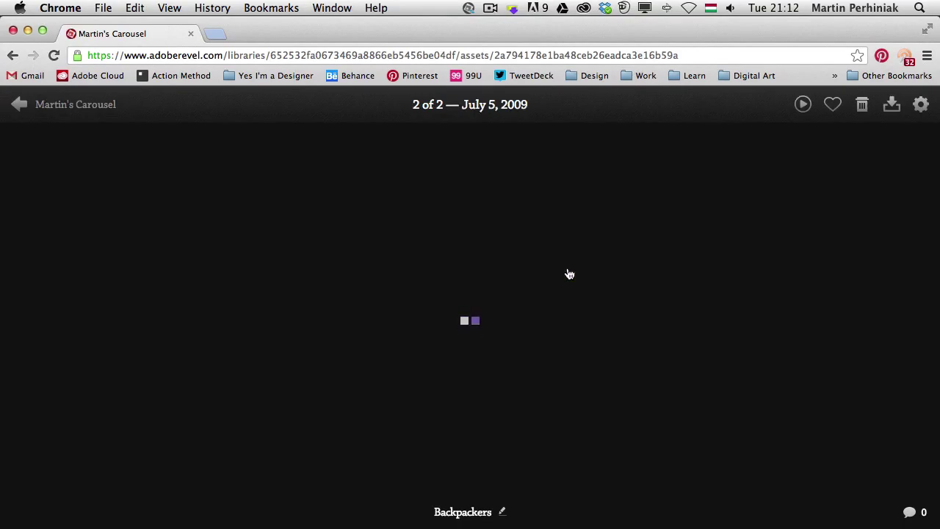